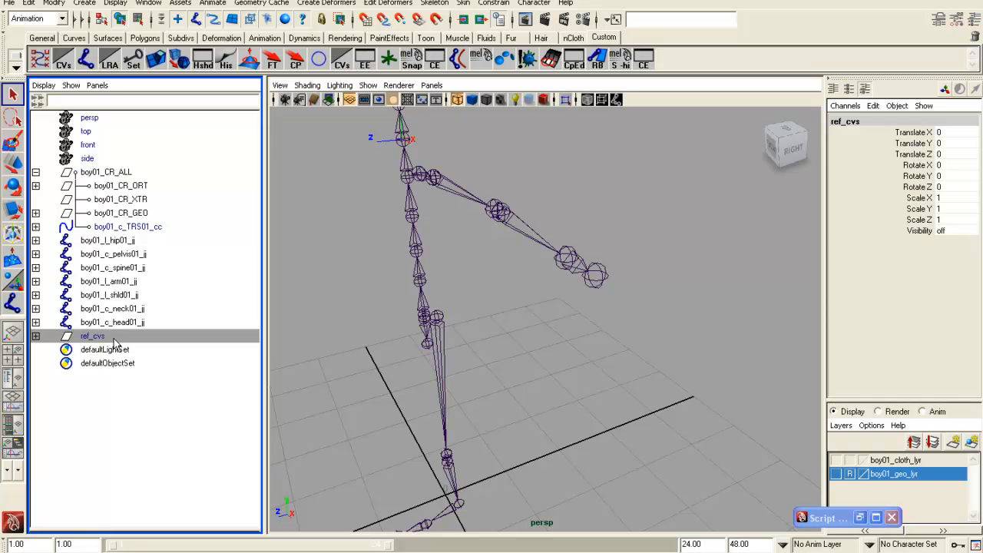
- Show the ref_cvs curves and the boy01_geo_lyr layer around the character's hand
{"action": "left_click_drag", "start_coordinate": [399, 348], "coordinate": [533, 373], "text": "alt"}
{"action": "middle_click_drag", "start_coordinate": [533, 373], "coordinate": [420, 346], "text": "alt"}
{"action": "left_click_drag", "start_coordinate": [578, 353], "coordinate": [504, 377], "text": "alt"}
{"action": "left_click", "coordinate": [837, 474]}
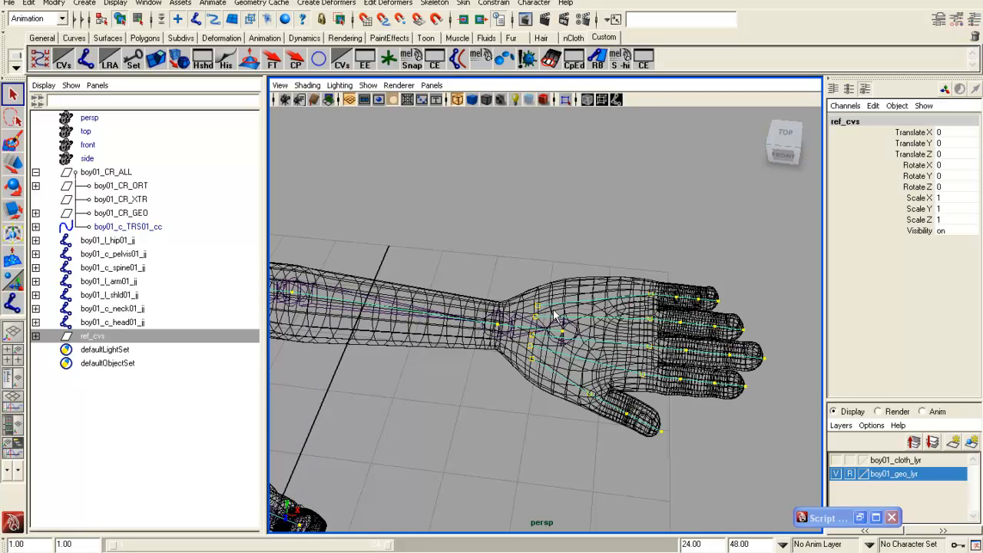
- Expand the ref_cvs group and switch curve9 through curve12 to control vertex editing
{"action": "left_click", "coordinate": [36, 335]}
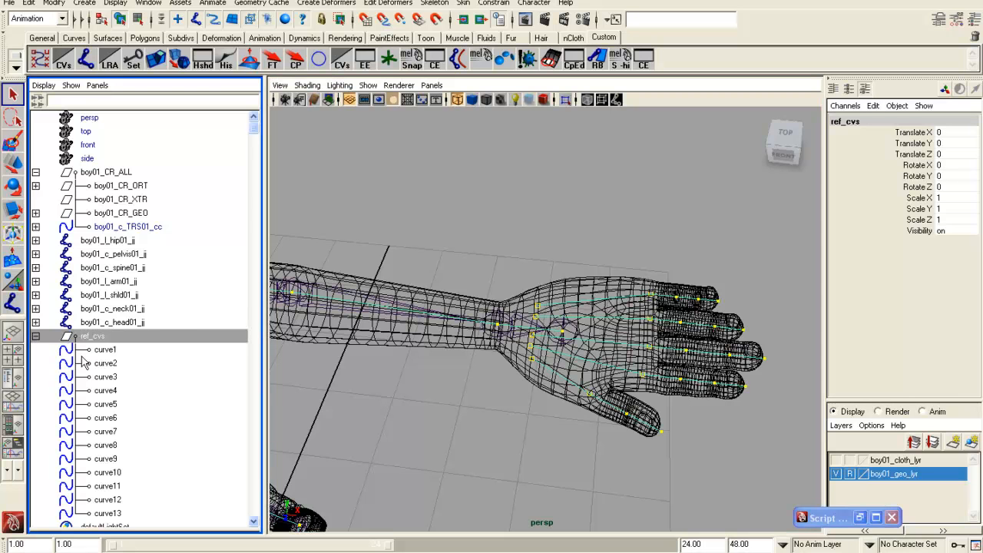
{"action": "scroll", "coordinate": [106, 364], "scroll_direction": "down", "scroll_amount": 4}
{"action": "left_click_drag", "start_coordinate": [117, 411], "coordinate": [125, 460]}
{"action": "right_click_drag", "start_coordinate": [682, 178], "coordinate": [654, 178]}
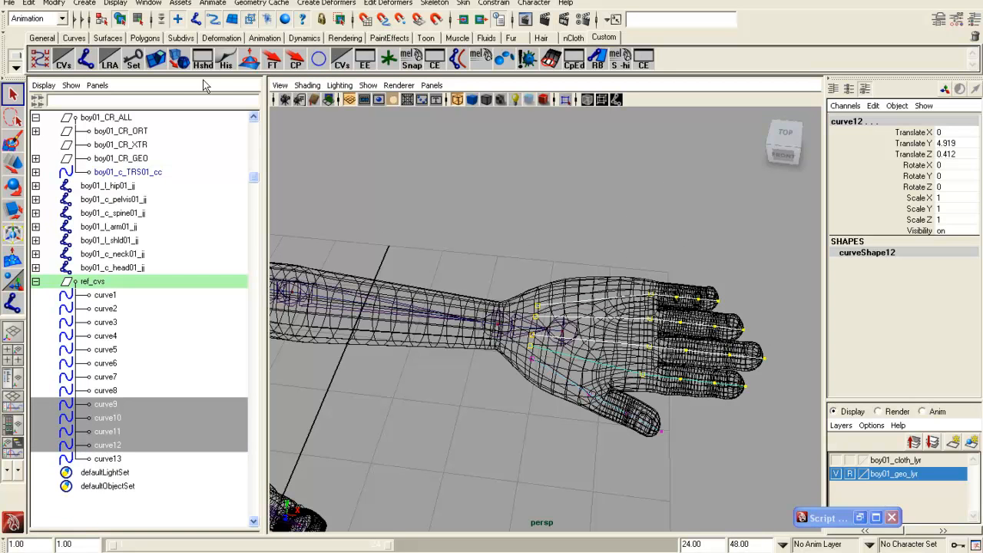
- Move the wrist-end control vertices of the five finger curves slightly toward the fingers and return to object selection
{"action": "left_click_drag", "start_coordinate": [513, 275], "coordinate": [526, 321]}
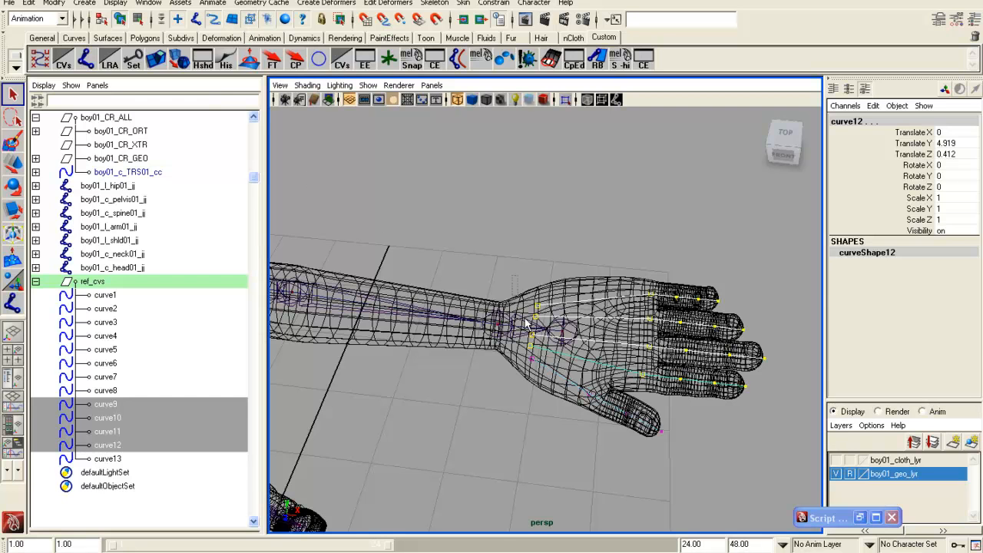
{"action": "left_click_drag", "start_coordinate": [564, 437], "coordinate": [562, 422]}
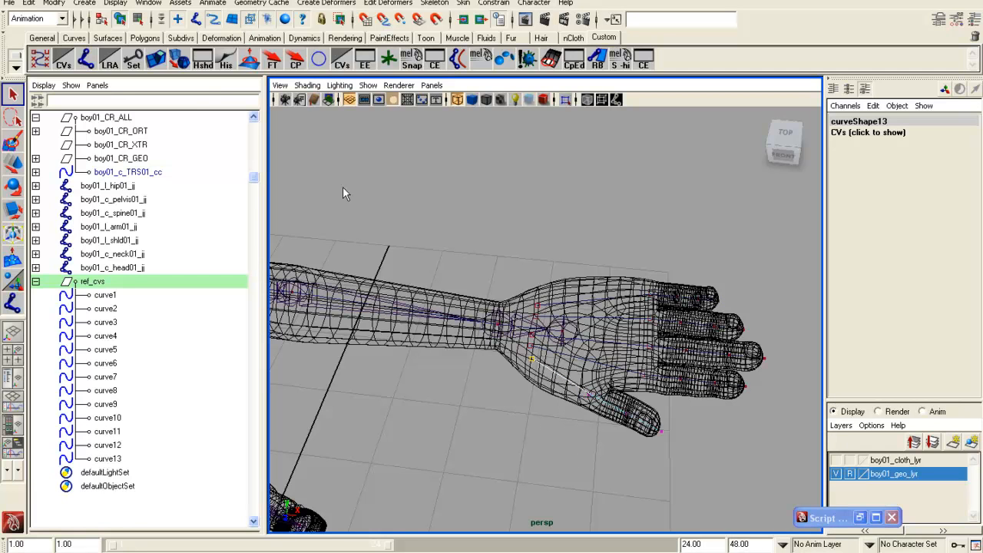
{"action": "left_click", "coordinate": [159, 18]}
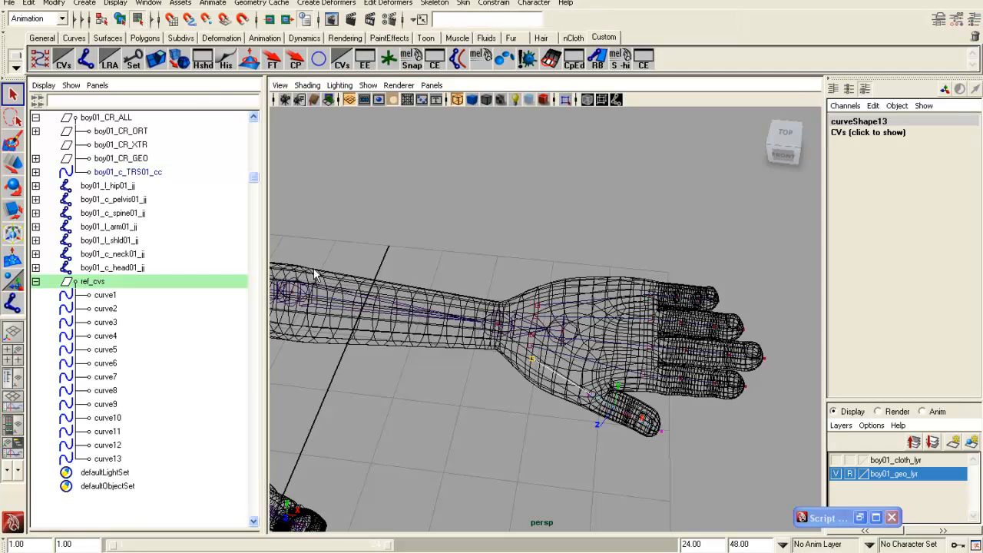
{"action": "left_click_drag", "start_coordinate": [519, 260], "coordinate": [544, 375]}
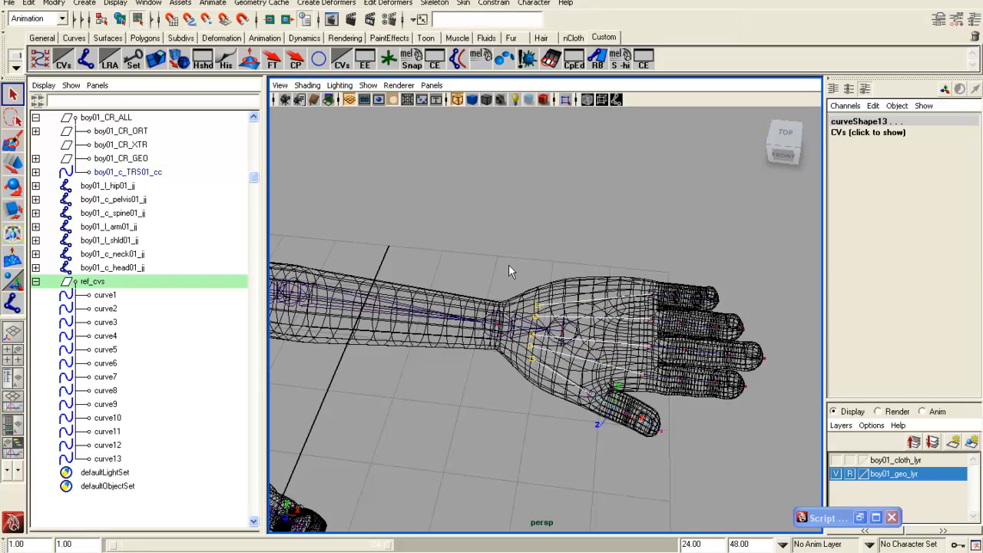
{"action": "key", "text": "w"}
{"action": "left_click_drag", "start_coordinate": [583, 335], "coordinate": [595, 338]}
{"action": "left_click_drag", "start_coordinate": [541, 307], "coordinate": [566, 341], "text": "alt"}
{"action": "middle_click_drag", "start_coordinate": [566, 340], "coordinate": [520, 285], "text": "alt"}
{"action": "key", "text": "F8"}
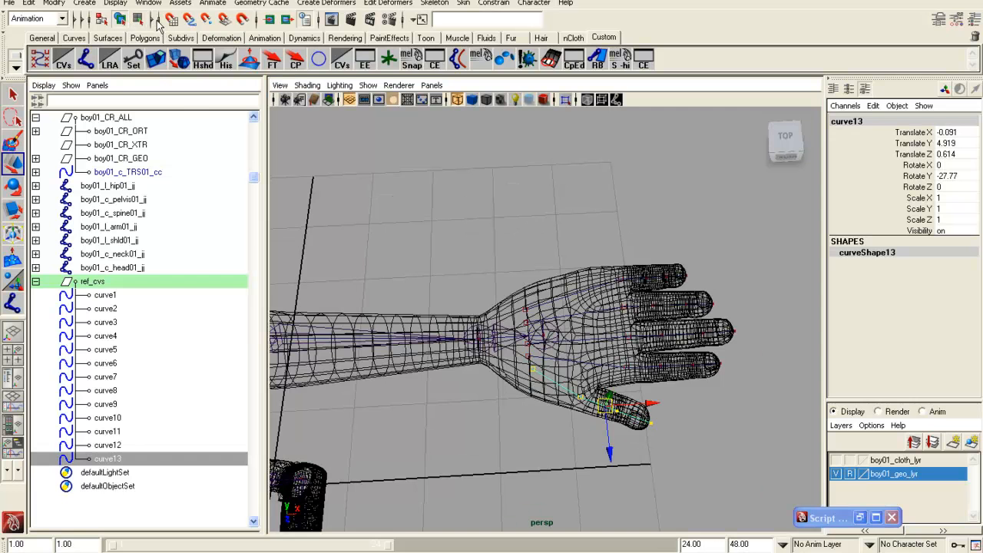
{"action": "left_click", "coordinate": [157, 19]}
- Activate the Joint Tool and hide the boy01_geo_lyr layer for a close view of the finger curves
{"action": "left_click", "coordinate": [196, 19]}
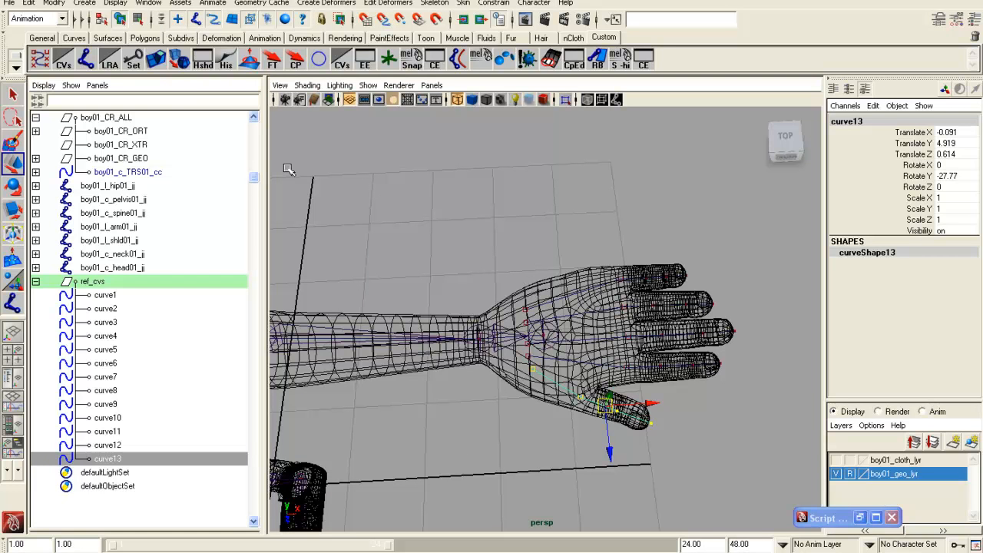
{"action": "left_click", "coordinate": [91, 61]}
{"action": "scroll", "coordinate": [584, 331], "scroll_direction": "up", "scroll_amount": 5}
{"action": "scroll", "coordinate": [548, 324], "scroll_direction": "down", "scroll_amount": 2}
{"action": "middle_click_drag", "start_coordinate": [548, 324], "coordinate": [527, 330], "text": "alt"}
{"action": "scroll", "coordinate": [527, 330], "scroll_direction": "down", "scroll_amount": 2}
{"action": "left_click", "coordinate": [837, 474]}
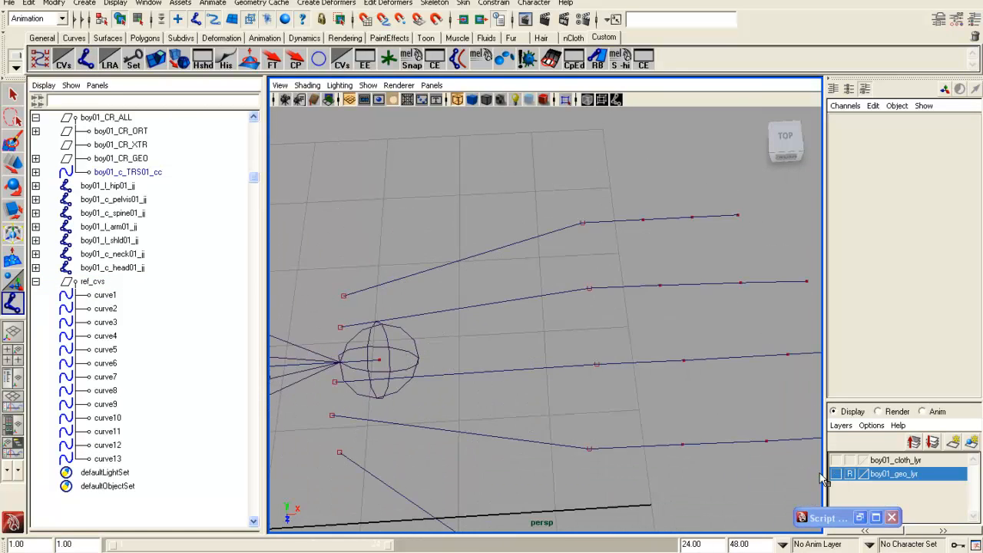
{"action": "middle_click_drag", "start_coordinate": [472, 316], "coordinate": [494, 320], "text": "alt"}
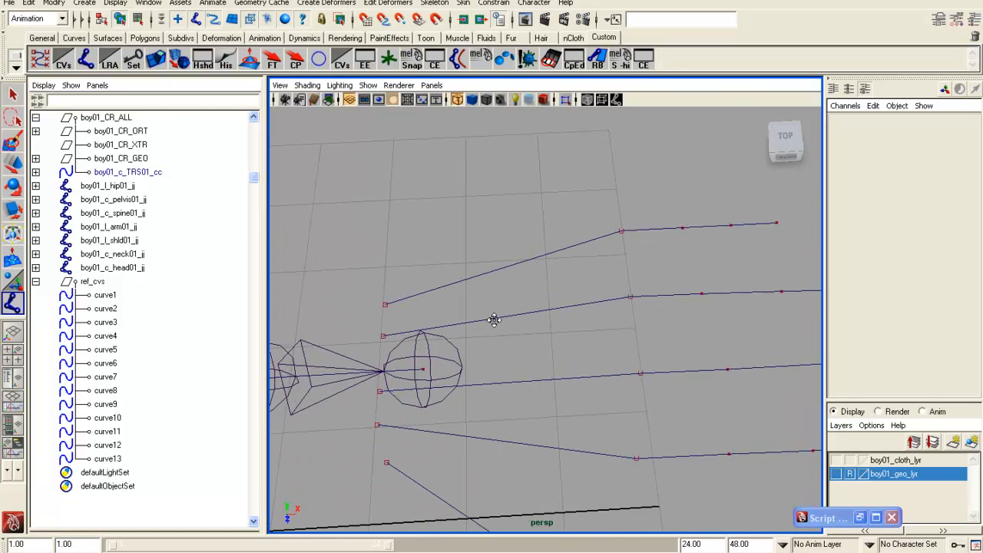
- Draw a five-joint chain along the pinky reference curve, placing a joint on each curve point from palm to fingertip
{"action": "left_click", "coordinate": [390, 301]}
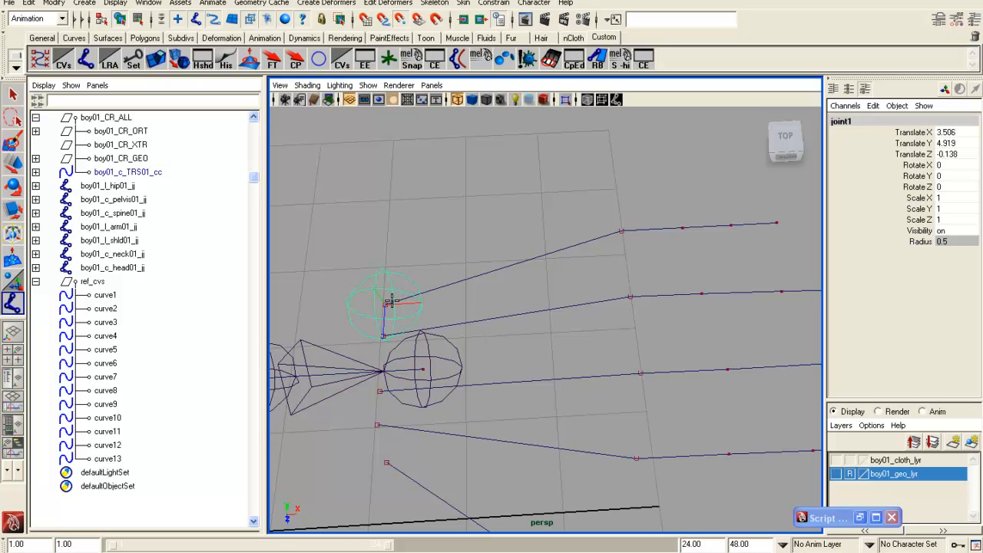
{"action": "left_click", "coordinate": [631, 225]}
{"action": "left_click", "coordinate": [701, 213]}
{"action": "left_click", "coordinate": [736, 218]}
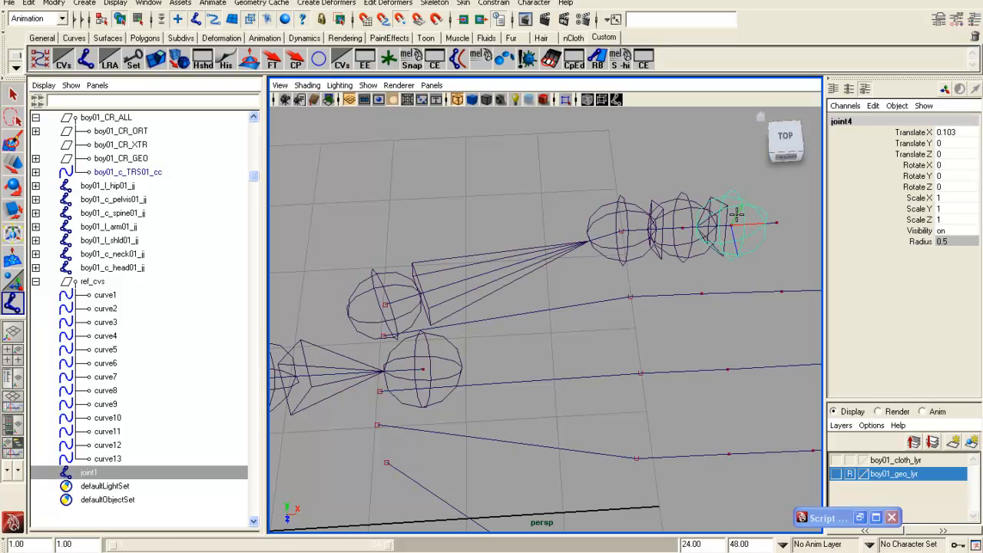
{"action": "left_click", "coordinate": [776, 220]}
{"action": "key", "text": "Return"}
{"action": "key", "text": "w"}
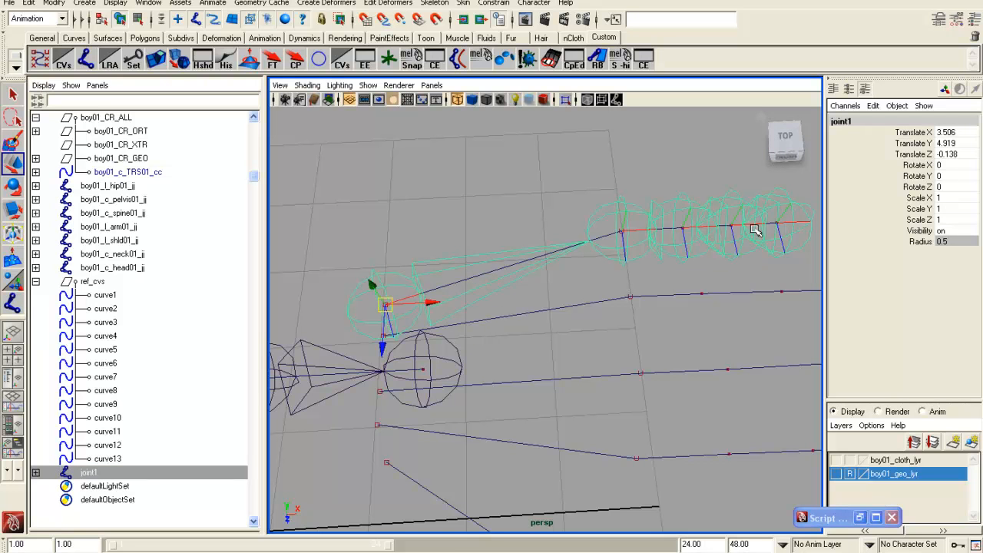
- Reduce the joint display scale to 0.08
{"action": "left_click", "coordinate": [115, 3]}
{"action": "mouse_move", "coordinate": [153, 171]}
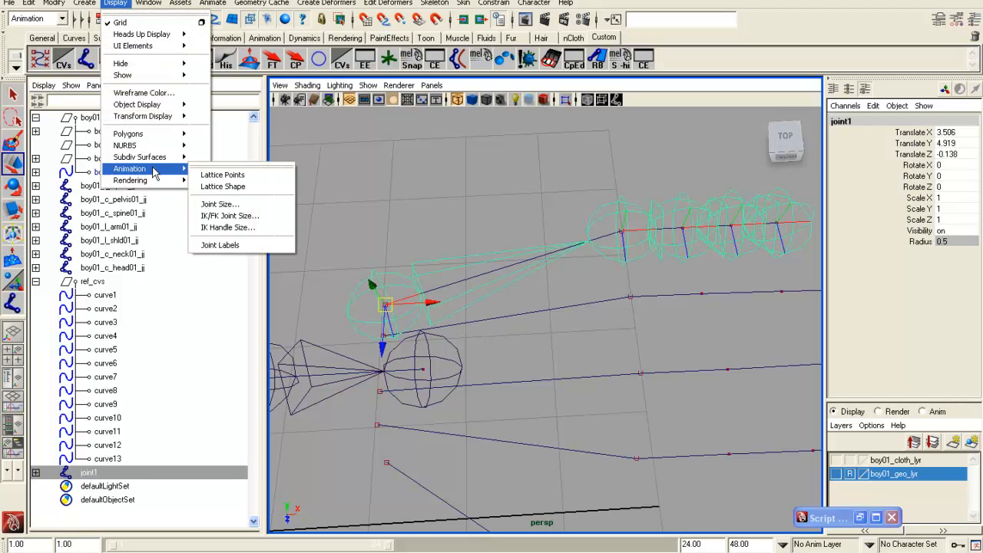
{"action": "left_click", "coordinate": [220, 203]}
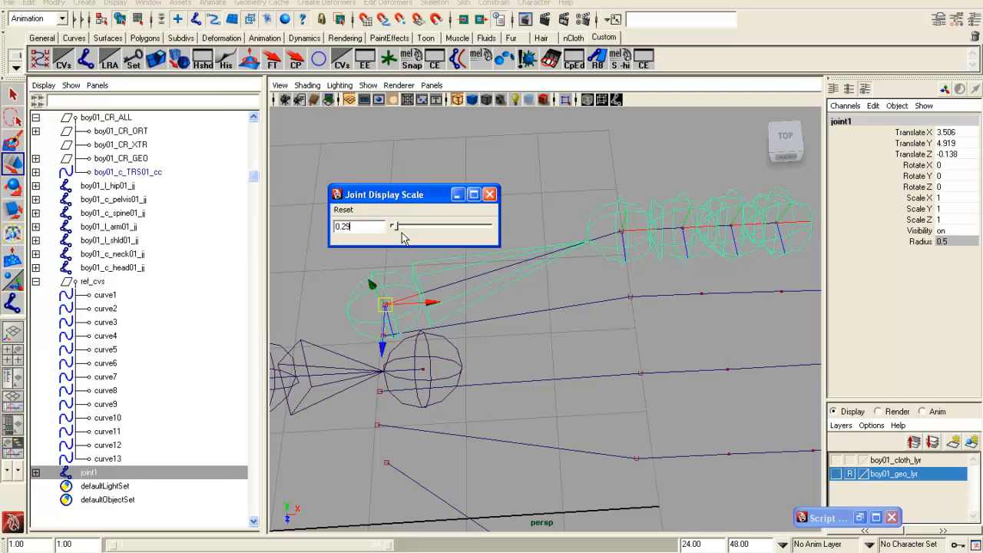
{"action": "left_click_drag", "start_coordinate": [395, 228], "coordinate": [393, 228]}
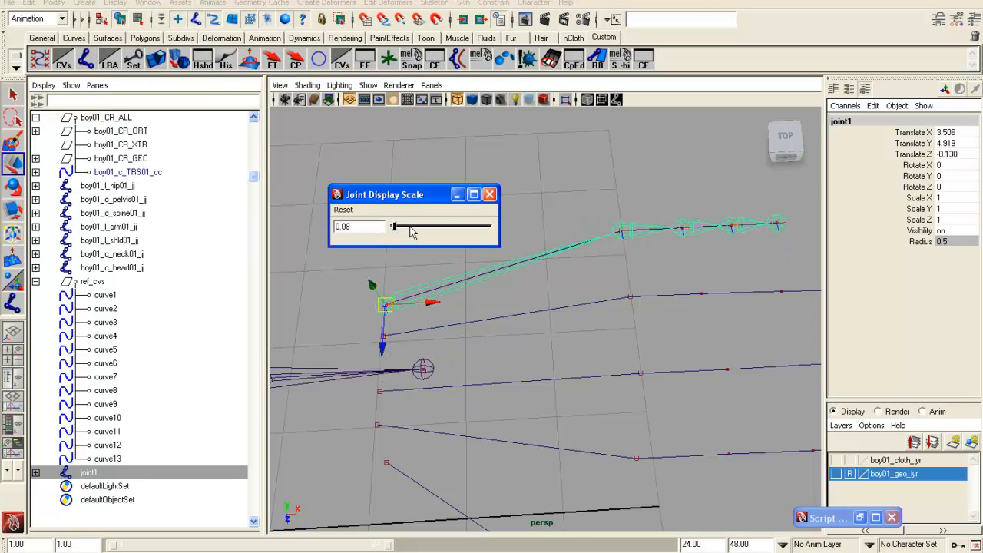
{"action": "left_click", "coordinate": [490, 195]}
{"action": "left_click_drag", "start_coordinate": [489, 197], "coordinate": [506, 278], "text": "alt"}
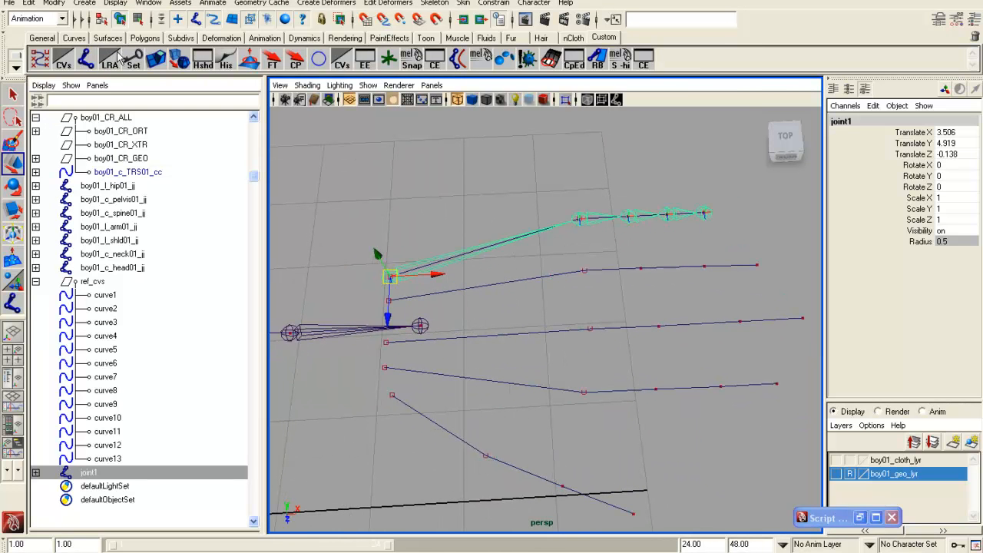
- Draw a five-joint chain along the ring finger reference curve, with one joint on each curve point
{"action": "left_click", "coordinate": [86, 60]}
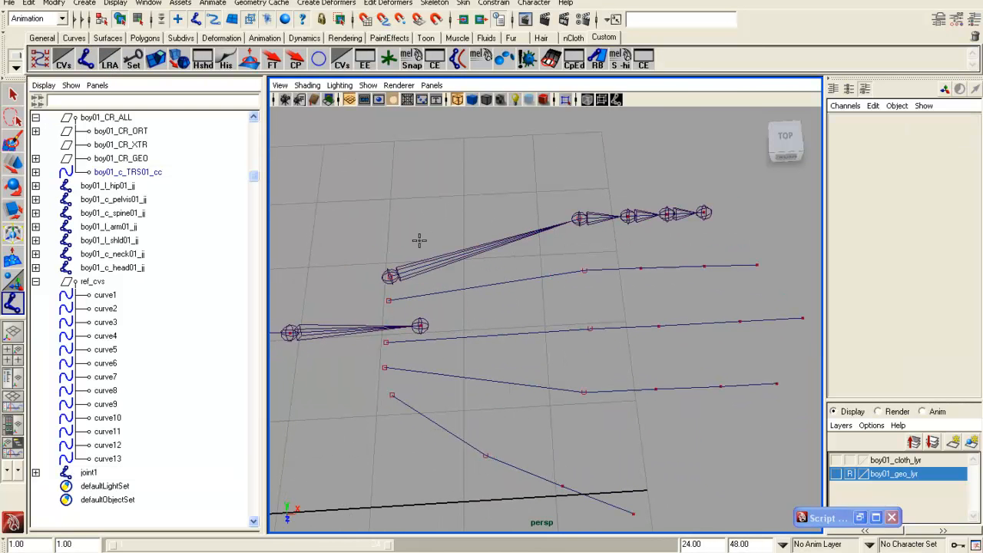
{"action": "left_click", "coordinate": [388, 300]}
{"action": "left_click", "coordinate": [583, 270]}
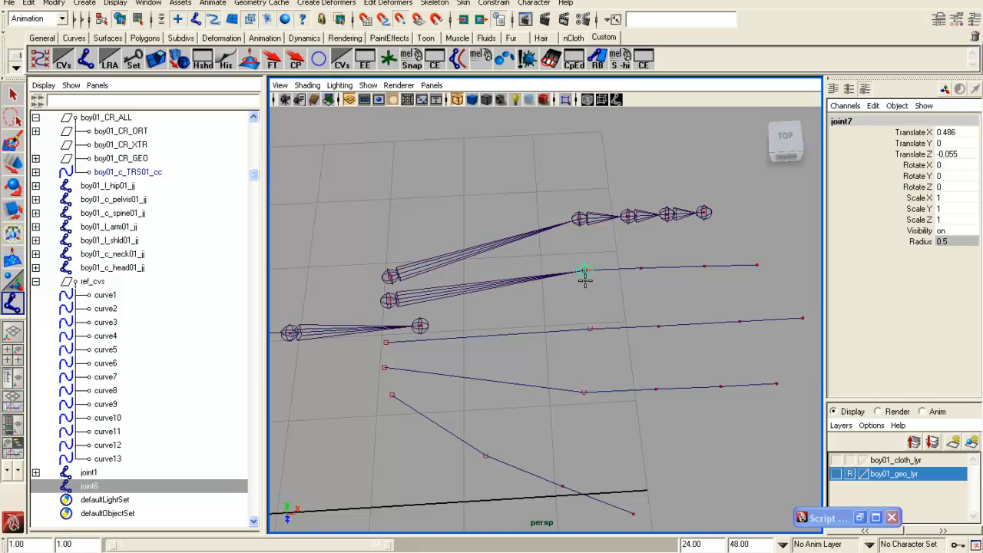
{"action": "left_click", "coordinate": [639, 267]}
{"action": "left_click", "coordinate": [704, 267]}
{"action": "left_click", "coordinate": [757, 265]}
{"action": "key", "text": "Return"}
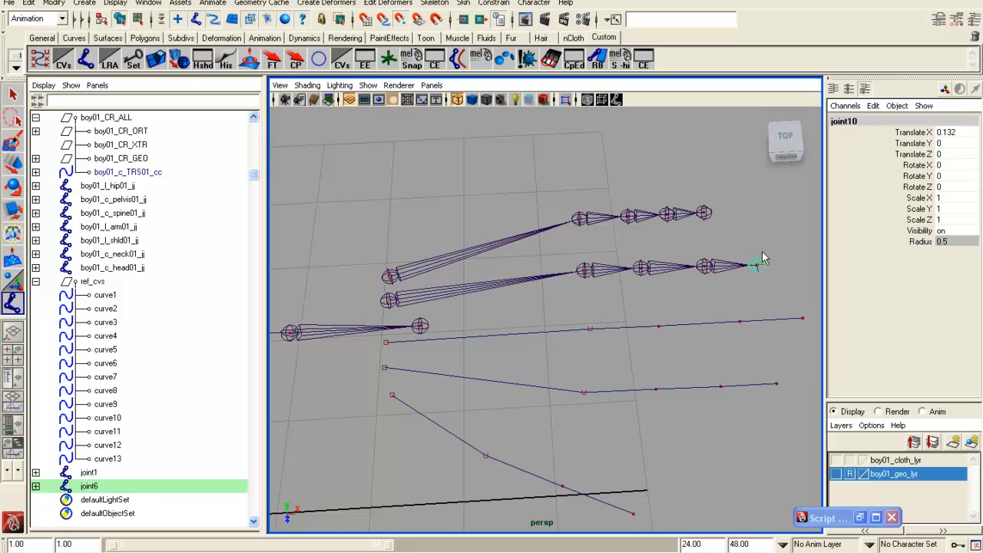
{"action": "key", "text": "w"}
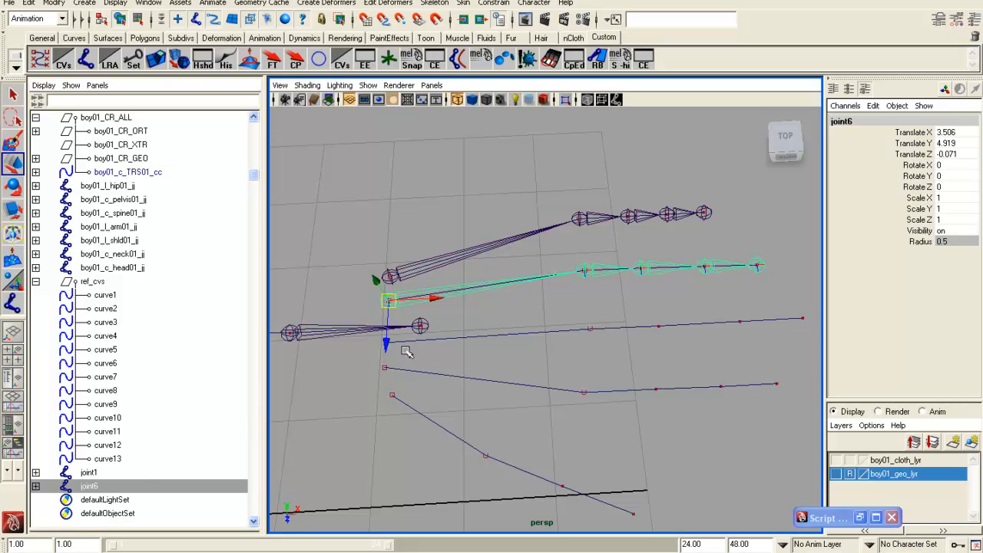
- Draw a five-joint chain along the middle finger reference curve from its palm end to the fingertip
{"action": "key", "text": "y"}
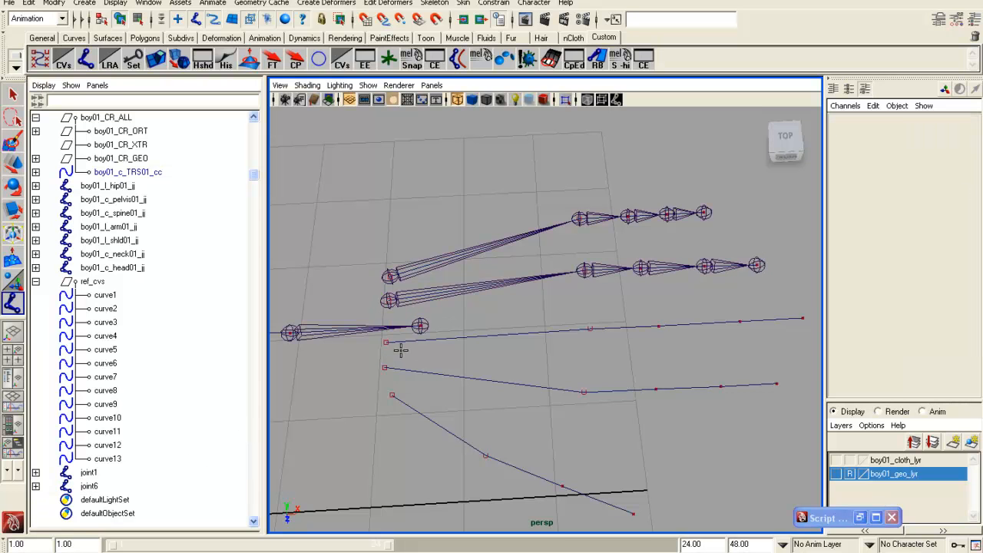
{"action": "left_click", "coordinate": [386, 343]}
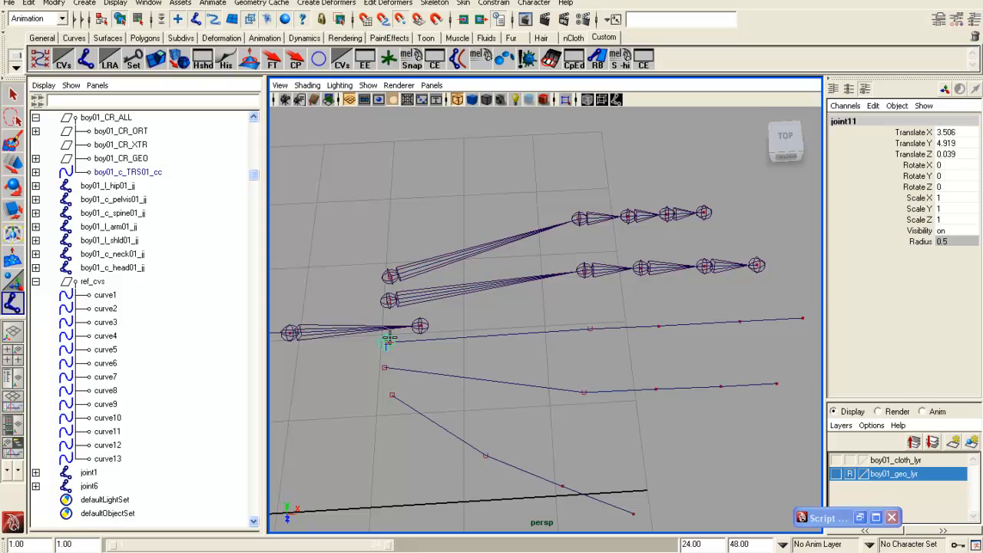
{"action": "left_click", "coordinate": [590, 329]}
{"action": "left_click", "coordinate": [659, 324]}
{"action": "left_click", "coordinate": [739, 311]}
{"action": "left_click", "coordinate": [803, 321]}
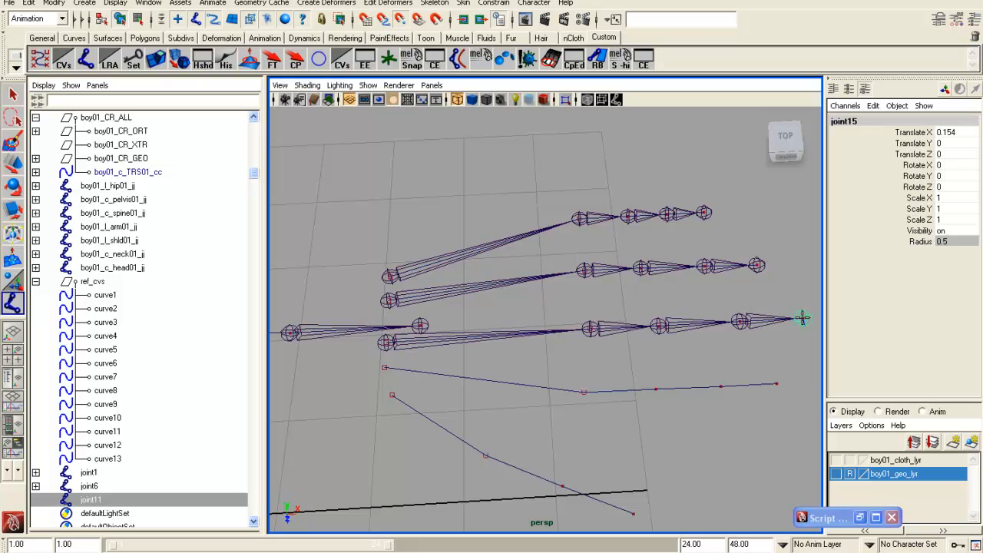
{"action": "key", "text": "Return"}
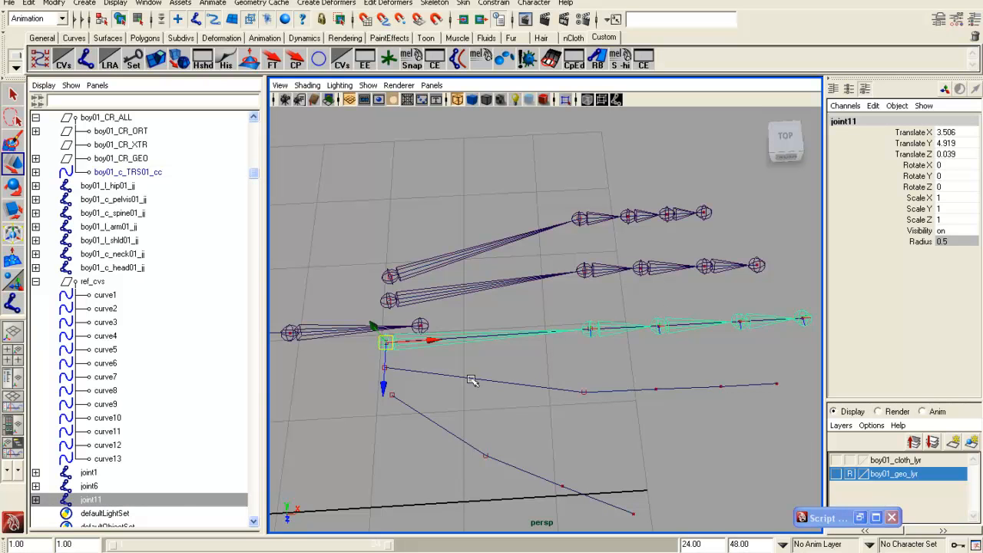
- Draw a five-joint chain along the index finger reference curve, snapping each joint to a curve point
{"action": "key", "text": "y"}
{"action": "left_click", "coordinate": [392, 366]}
{"action": "left_click", "coordinate": [384, 367]}
{"action": "left_click", "coordinate": [584, 392]}
{"action": "left_click", "coordinate": [655, 389]}
{"action": "left_click", "coordinate": [720, 386]}
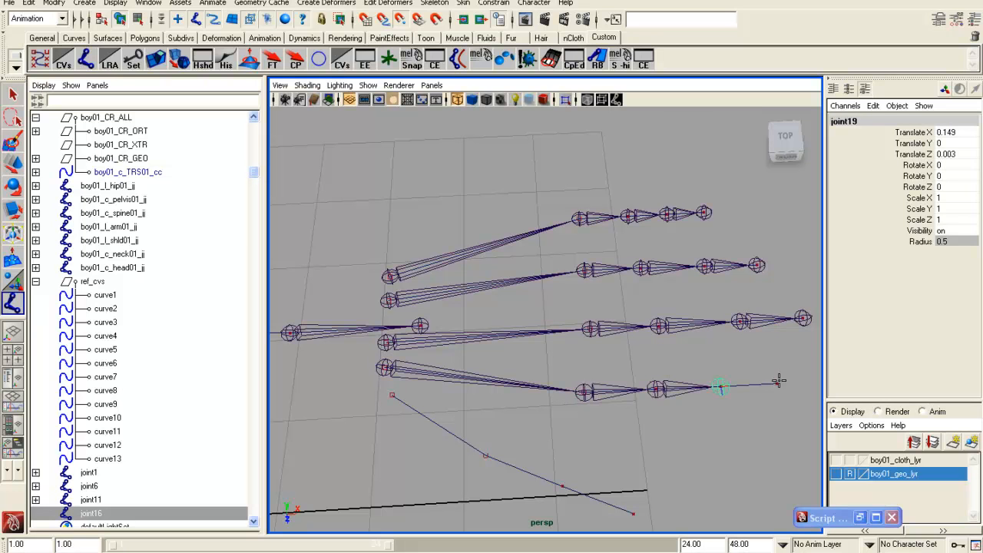
{"action": "left_click", "coordinate": [778, 382]}
{"action": "key", "text": "Return"}
{"action": "key", "text": "w"}
- Draw a four-joint chain along the thumb reference curve from its base to the tip
{"action": "key", "text": "y"}
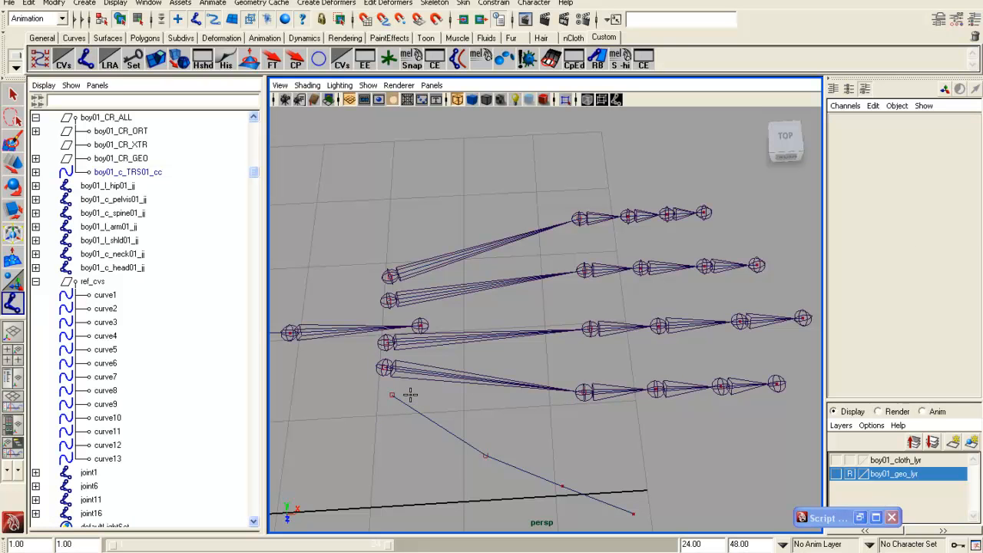
{"action": "left_click", "coordinate": [392, 395]}
{"action": "left_click", "coordinate": [485, 455]}
{"action": "left_click", "coordinate": [562, 485]}
{"action": "left_click", "coordinate": [633, 513]}
{"action": "key", "text": "Return"}
{"action": "key", "text": "w"}
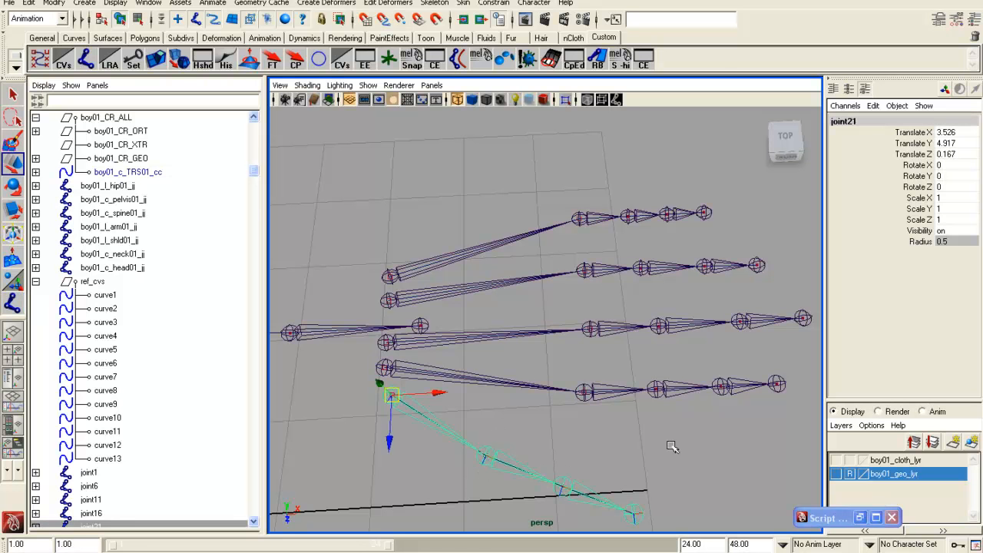
- Select all the joints of the pinky chain, from joint1 down to joint5
{"action": "scroll", "coordinate": [532, 447], "scroll_direction": "down", "scroll_amount": 3}
{"action": "left_click_drag", "start_coordinate": [597, 395], "coordinate": [543, 260], "text": "alt"}
{"action": "left_click", "coordinate": [538, 255]}
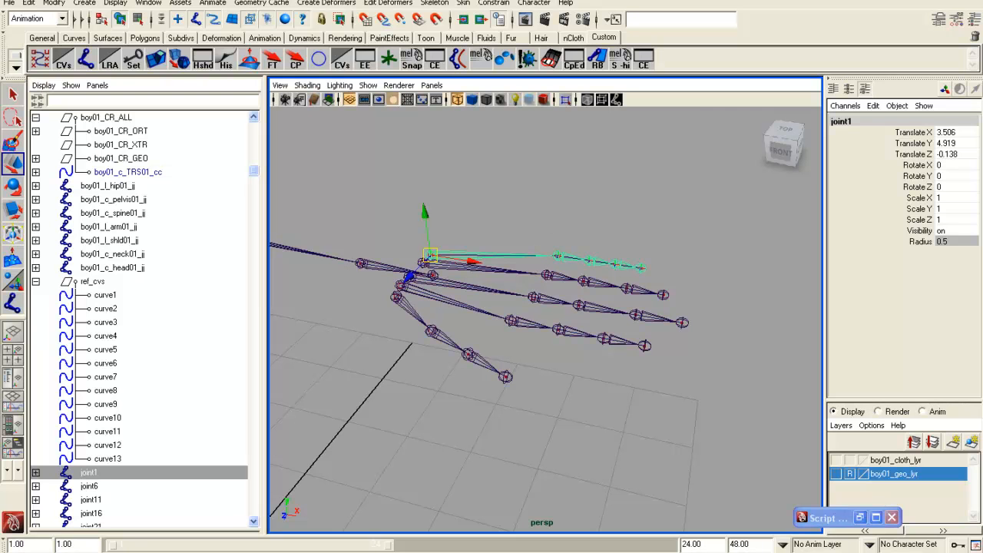
{"action": "key", "text": "shift+h"}
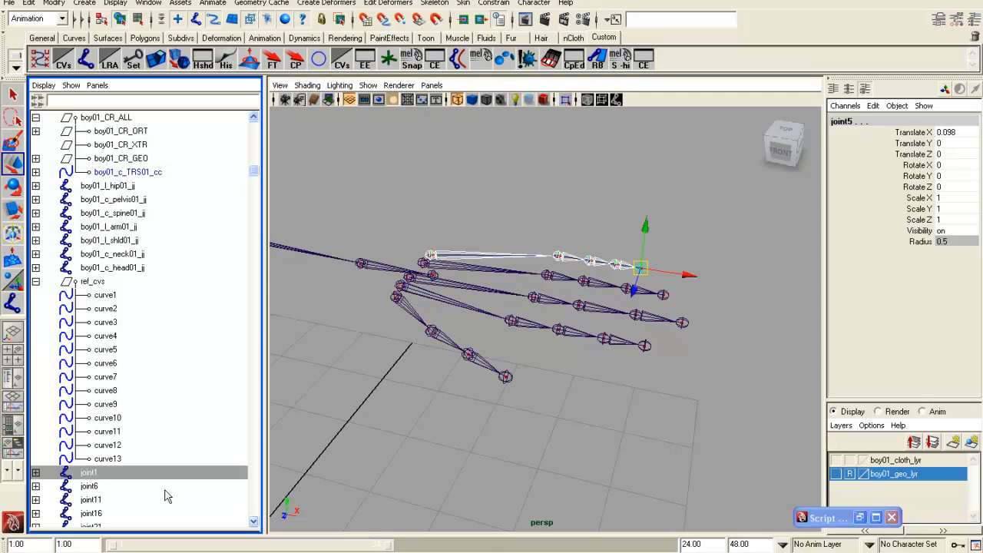
- Try rotating all the pinky joints together about Z, and undo the test rotation
{"action": "left_click", "coordinate": [918, 186]}
{"action": "key", "text": "e"}
{"action": "middle_click_drag", "start_coordinate": [518, 301], "coordinate": [415, 293]}
{"action": "key", "text": "z"}
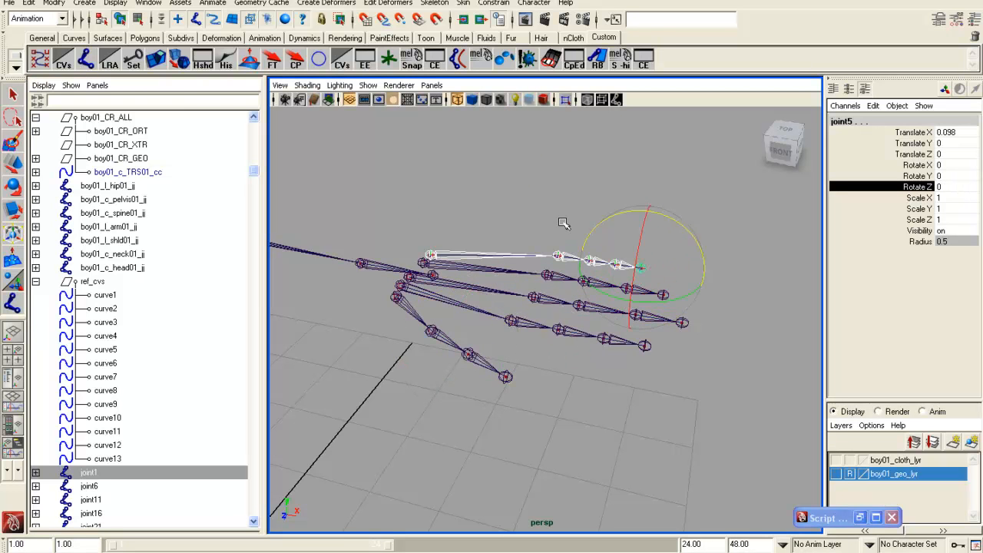
- Display the pinky joints' local rotation axes in component mode to examine their orientation, and return to object mode
{"action": "left_click", "coordinate": [138, 19]}
{"action": "scroll", "coordinate": [679, 315], "scroll_direction": "up", "scroll_amount": 5}
{"action": "left_click_drag", "start_coordinate": [626, 290], "coordinate": [444, 275], "text": "alt"}
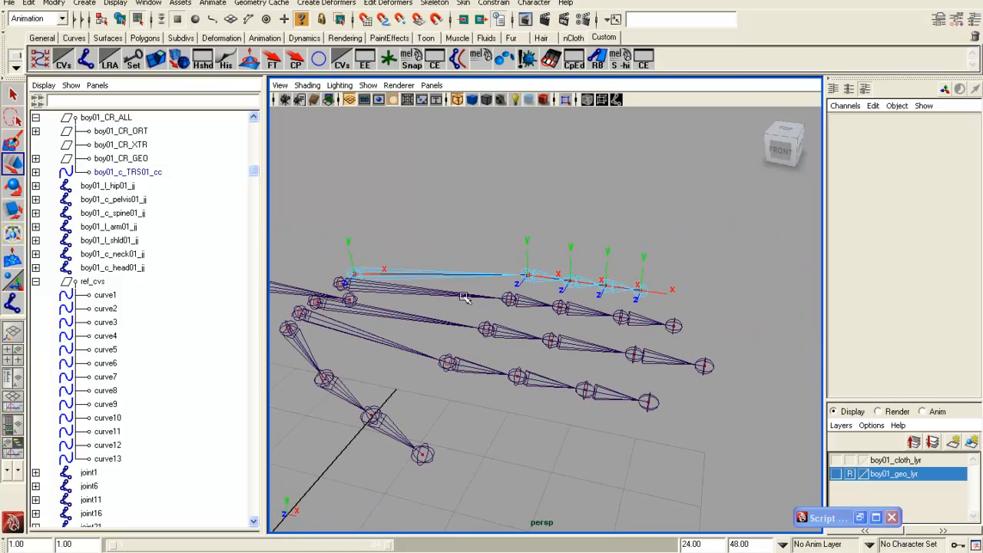
{"action": "left_click", "coordinate": [121, 20]}
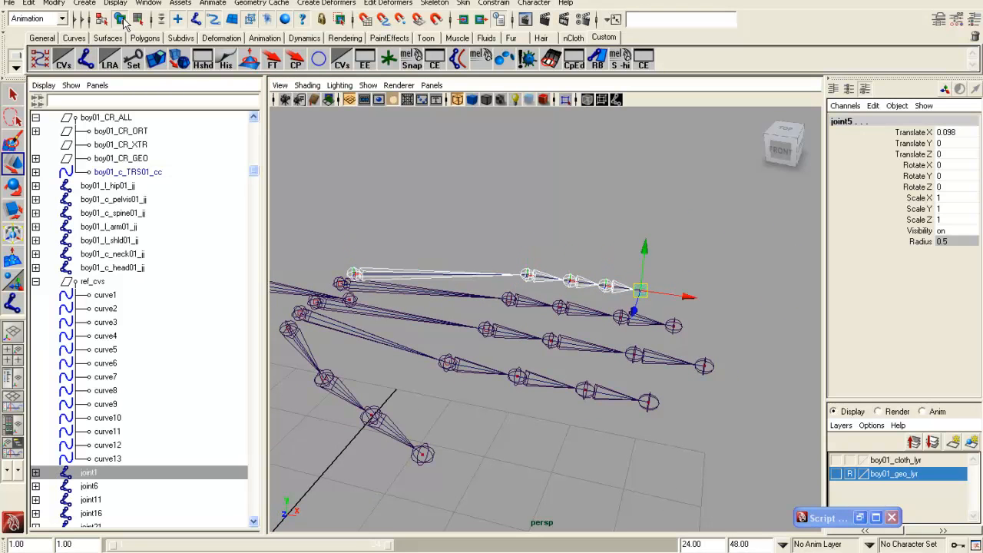
- Rotate all the pinky joints together about Y by about 20.5 degrees
{"action": "left_click", "coordinate": [914, 176]}
{"action": "key", "text": "e"}
{"action": "middle_click_drag", "start_coordinate": [650, 264], "coordinate": [579, 263]}
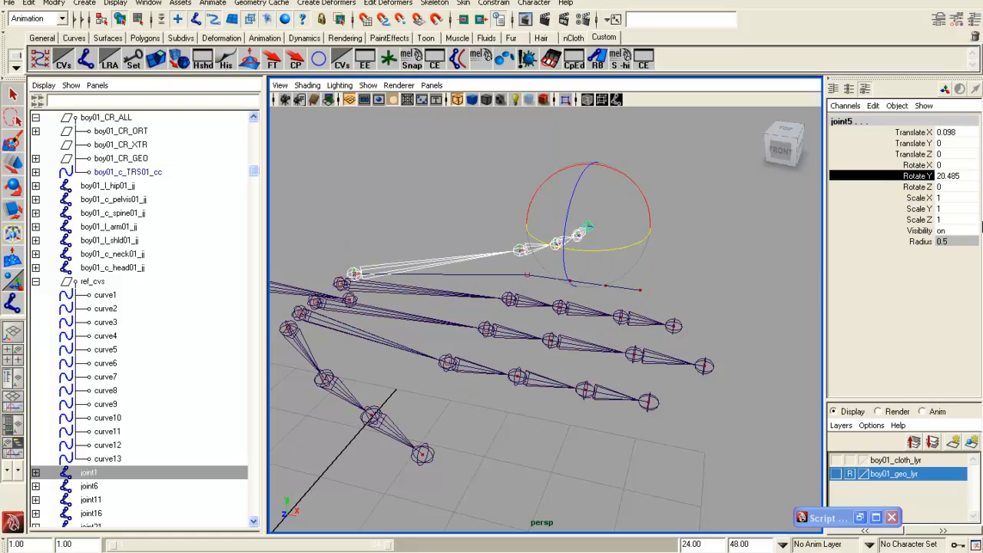
- Undo the pinky's Y rotation, and try rotating its joints together about Z by about 24.2 degrees, undoing the test rotation
{"action": "key", "text": "ctrl+z"}
{"action": "left_click", "coordinate": [918, 187]}
{"action": "middle_click_drag", "start_coordinate": [604, 186], "coordinate": [552, 206]}
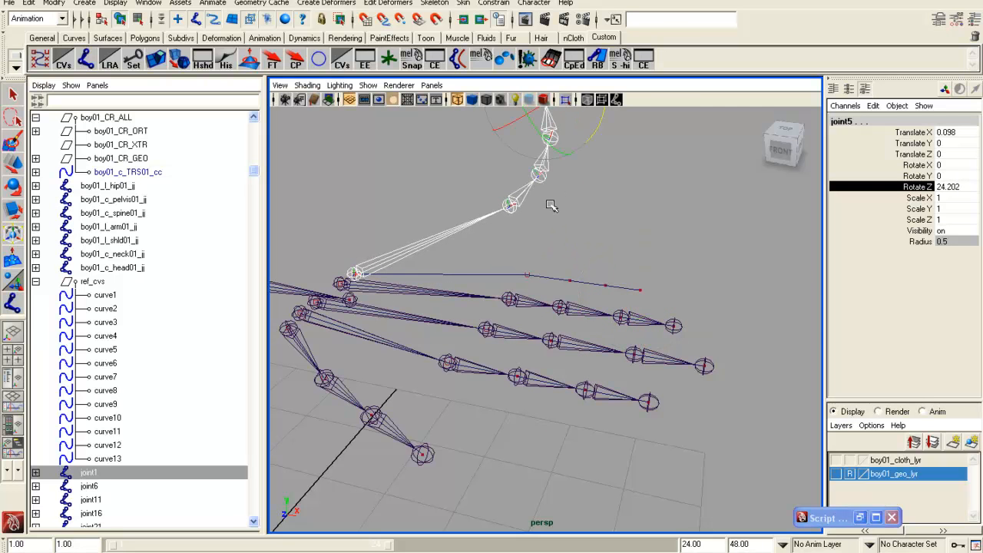
{"action": "key", "text": "ctrl+z"}
- Try rotating all the pinky joints together about Z in the opposite direction by about 28.4 degrees, and undo the rotation
{"action": "scroll", "coordinate": [552, 200], "scroll_direction": "down", "scroll_amount": 2}
{"action": "left_click_drag", "start_coordinate": [520, 242], "coordinate": [516, 241], "text": "alt"}
{"action": "middle_click_drag", "start_coordinate": [654, 244], "coordinate": [704, 246]}
{"action": "key", "text": "z"}
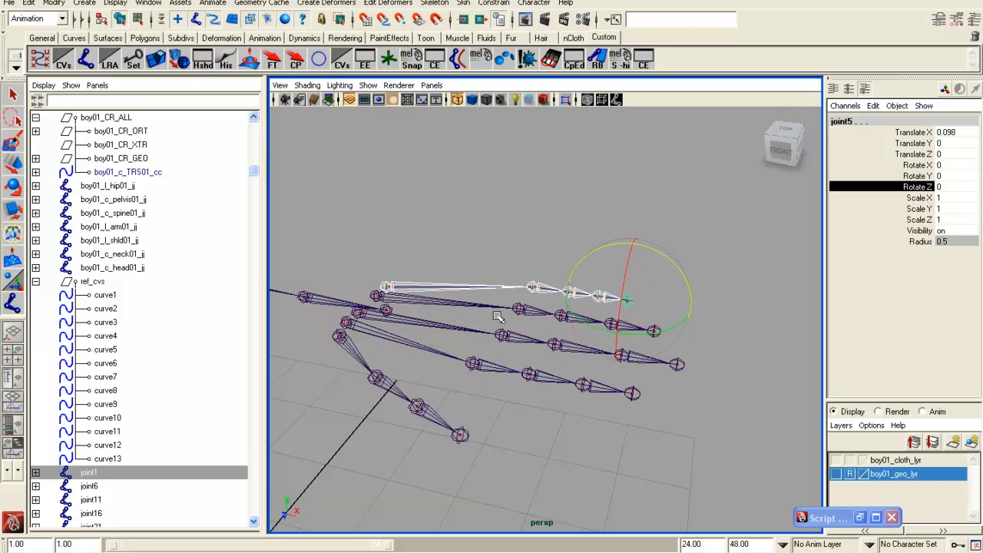
- Display the local rotation axes of the pinky joints in component mode and frame them closely
{"action": "left_click", "coordinate": [146, 21]}
{"action": "scroll", "coordinate": [507, 281], "scroll_direction": "up", "scroll_amount": 3}
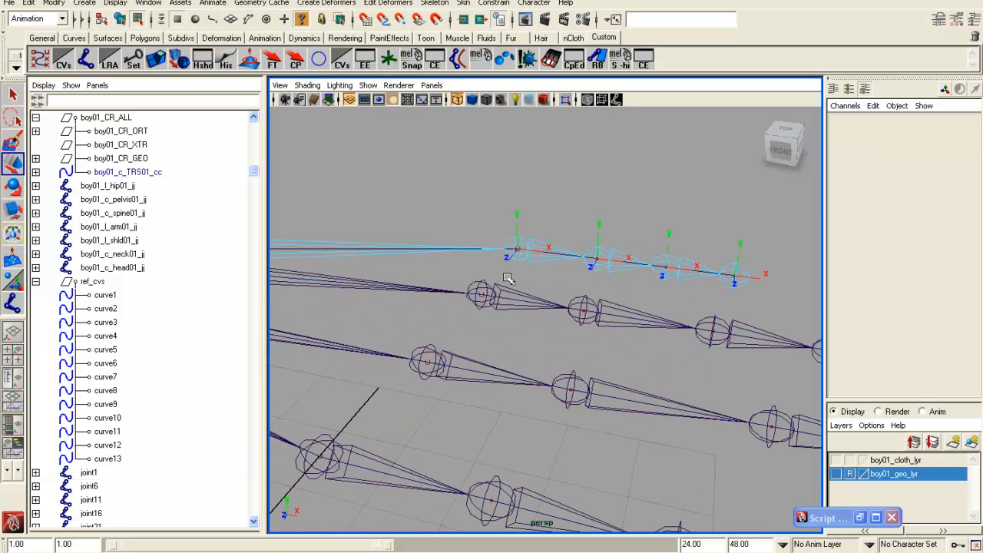
{"action": "scroll", "coordinate": [521, 265], "scroll_direction": "down", "scroll_amount": 3}
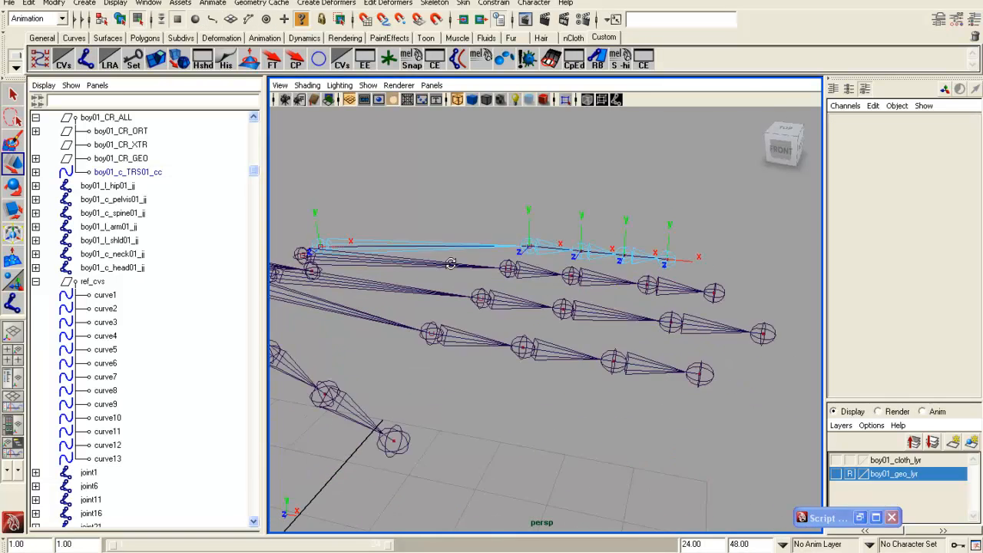
{"action": "left_click_drag", "start_coordinate": [455, 261], "coordinate": [457, 280], "text": "alt"}
- Select the local rotation axes of the five pinky joints, joint1 through joint5, and clear the selection
{"action": "left_click", "coordinate": [345, 252]}
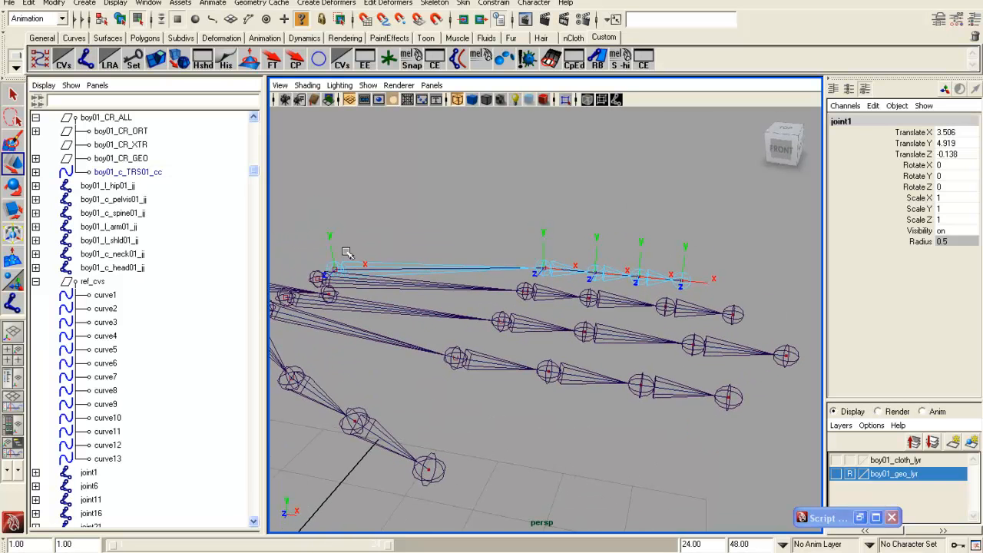
{"action": "key", "text": "q"}
{"action": "left_click", "coordinate": [544, 260], "text": "shift"}
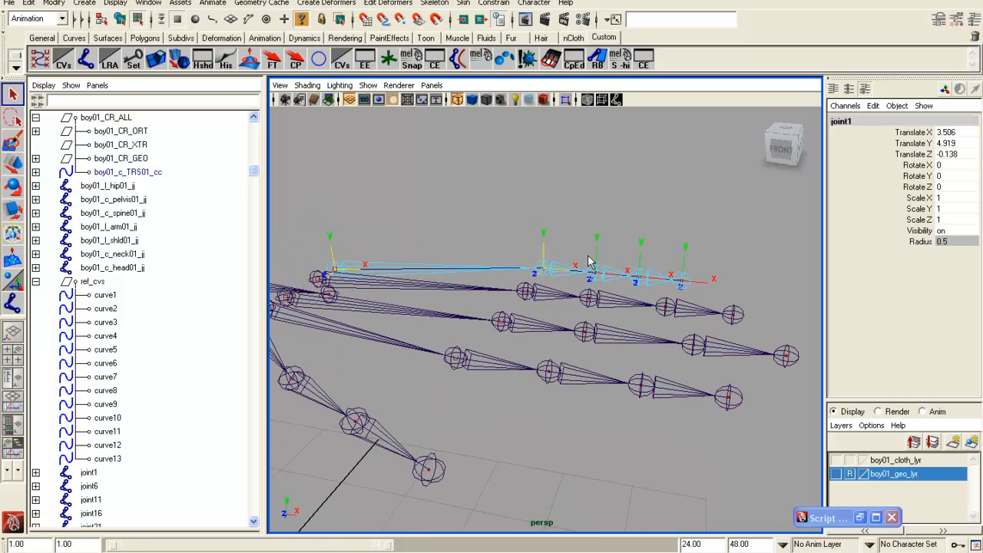
{"action": "left_click", "coordinate": [684, 278], "text": "shift"}
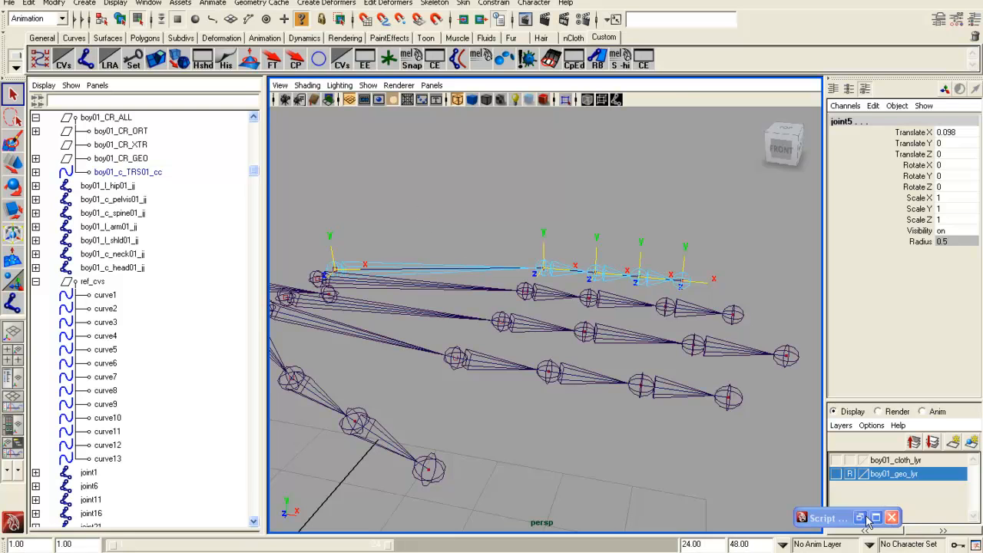
{"action": "left_click", "coordinate": [374, 198]}
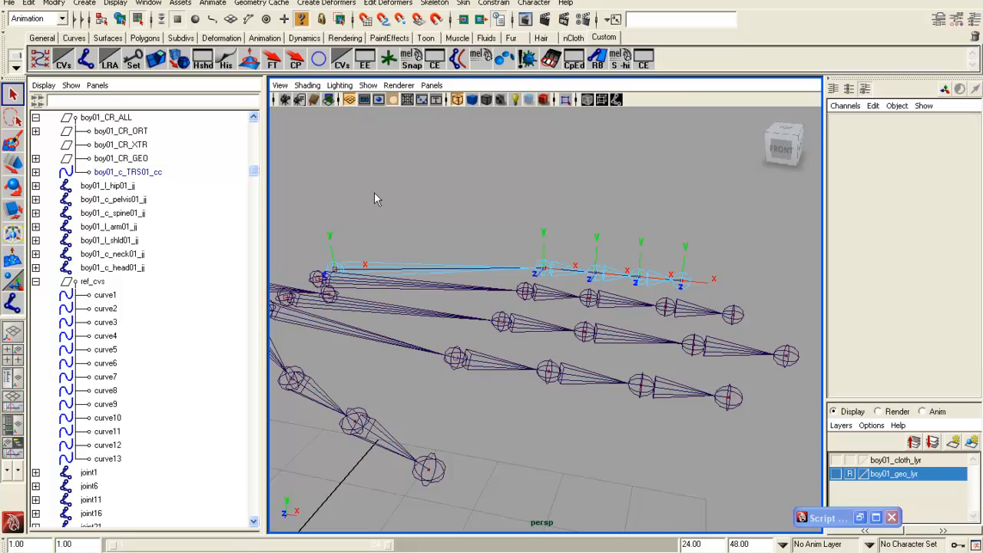
- Select joint1's local rotation axis and try rotating it about X by about 66.5 degrees, undoing the test rotation
{"action": "left_click", "coordinate": [335, 253]}
{"action": "key", "text": "e"}
{"action": "left_click", "coordinate": [326, 253]}
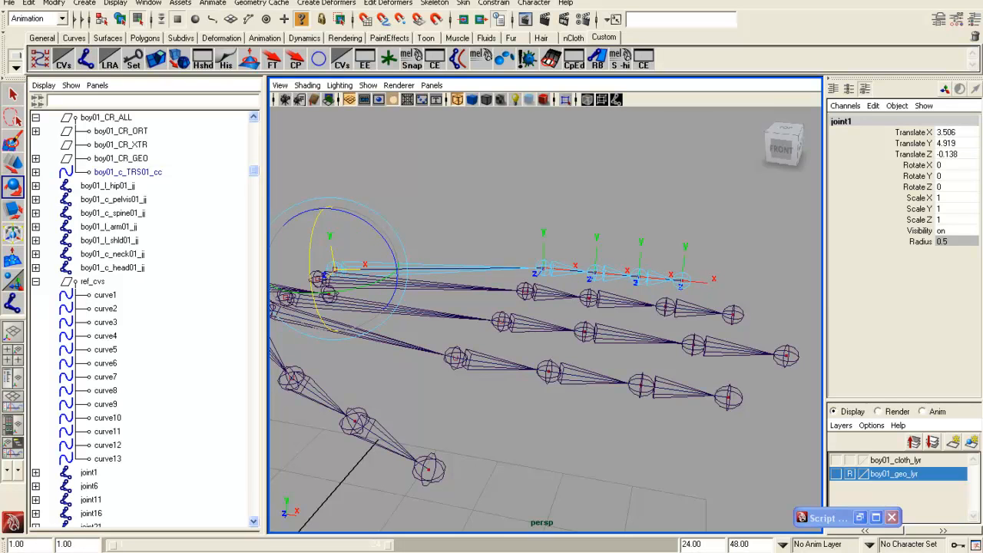
- Pick out the logged rotate -r -os command in the Script Editor and use it to flip joint1's rotation axis about X, reversing Y and Z
{"action": "left_click", "coordinate": [860, 517]}
{"action": "scroll", "coordinate": [495, 424], "scroll_direction": "down", "scroll_amount": 4}
{"action": "left_click_drag", "start_coordinate": [946, 436], "coordinate": [939, 492]}
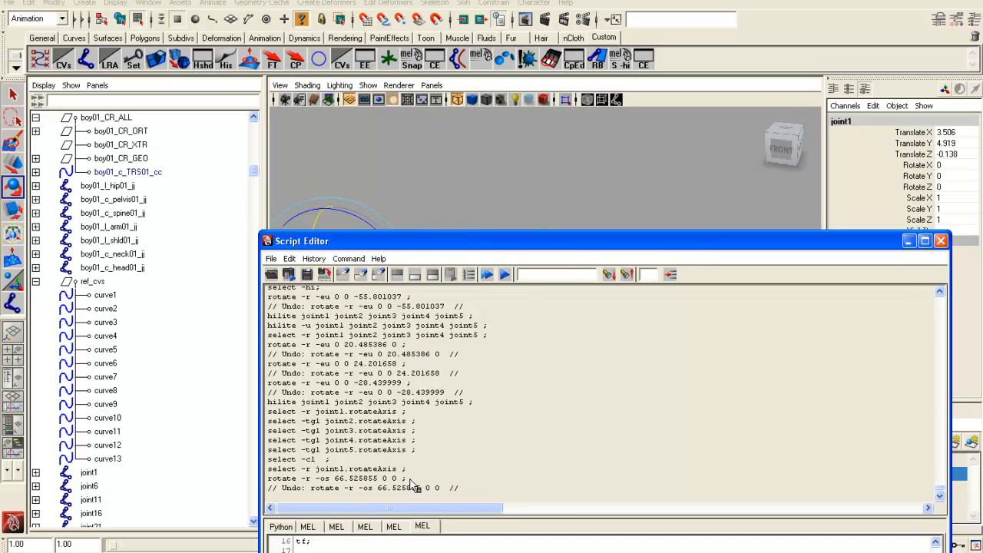
{"action": "left_click_drag", "start_coordinate": [411, 480], "coordinate": [197, 481]}
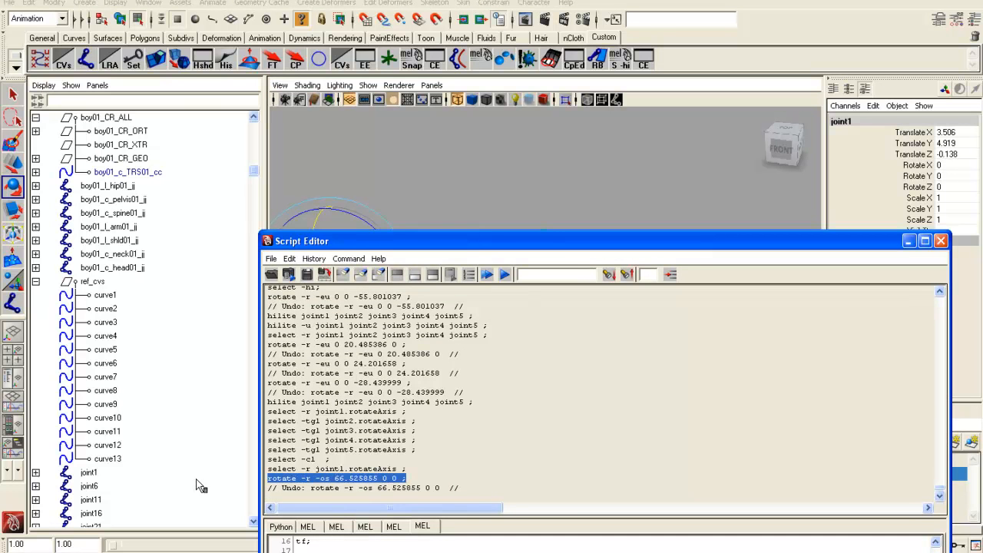
{"action": "left_click", "coordinate": [909, 240]}
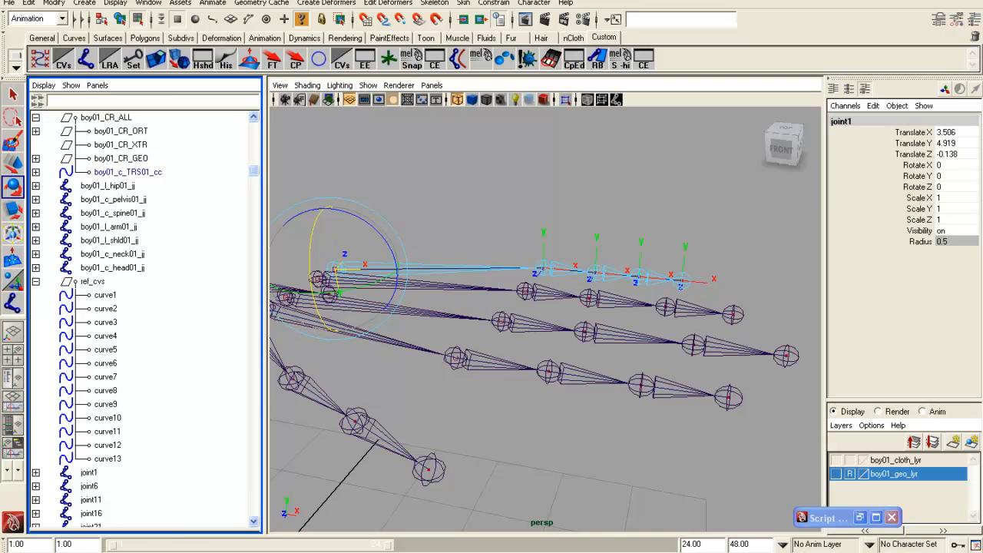
- Flip the local rotation axes of joint2 through joint5 about X to match joint1
{"action": "key", "text": "q"}
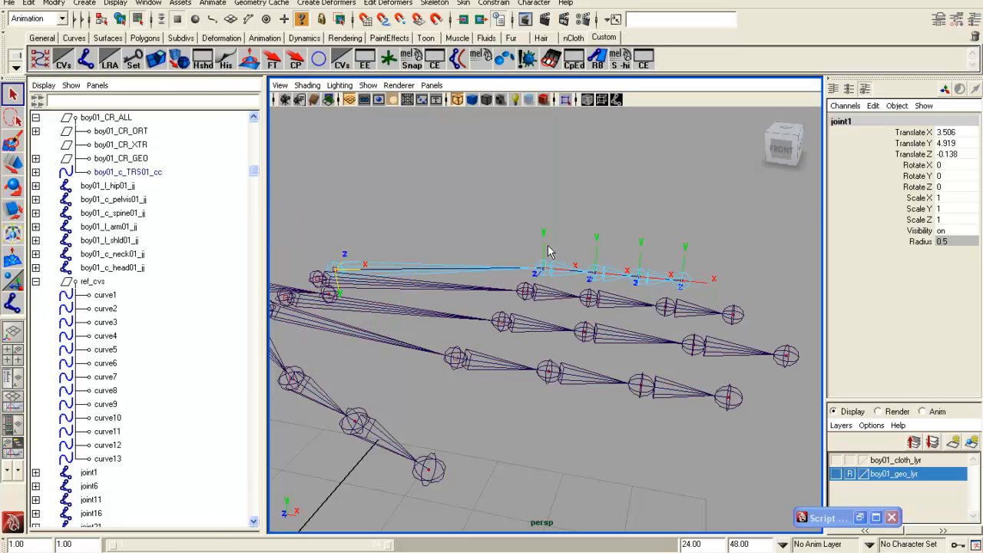
{"action": "left_click", "coordinate": [596, 261]}
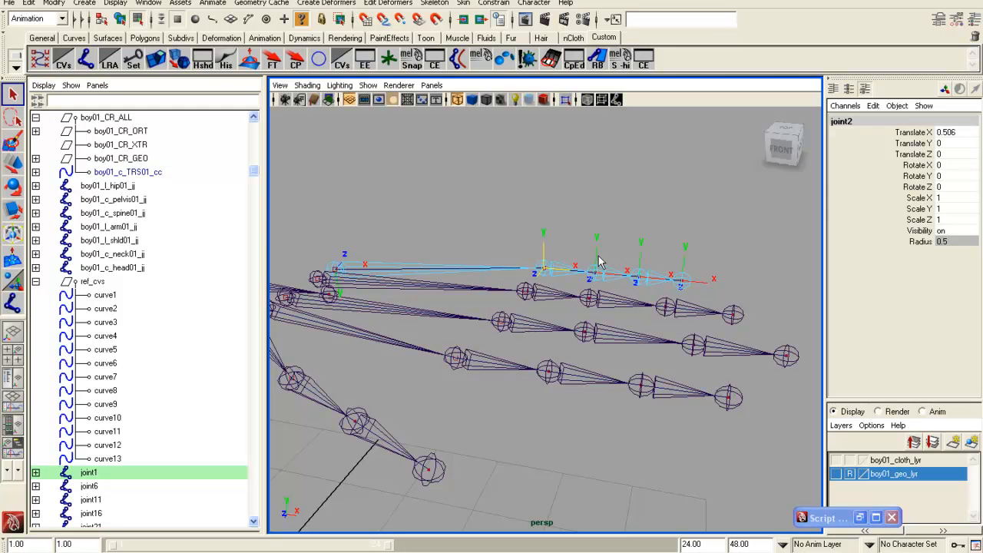
{"action": "left_click", "coordinate": [686, 268]}
{"action": "key", "text": "z"}
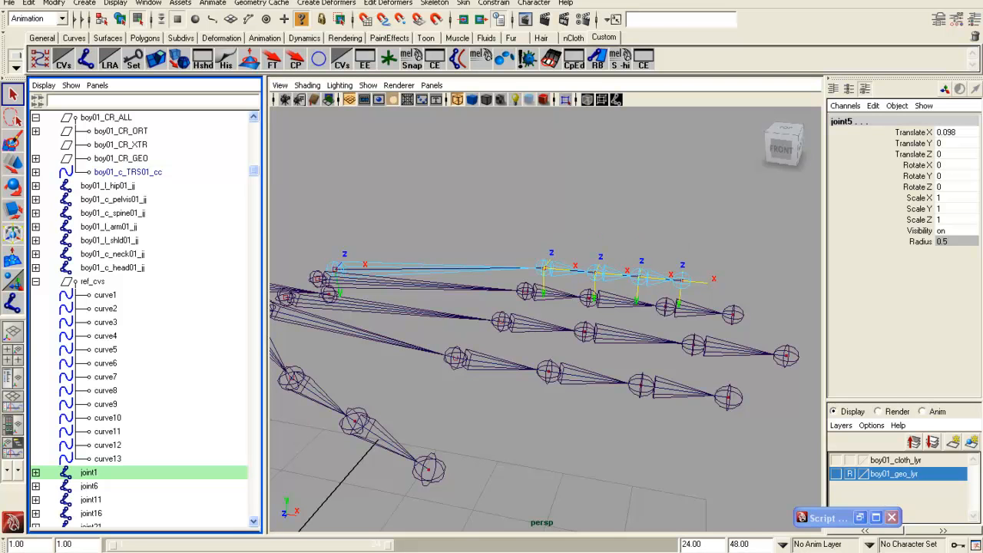
- Display the local rotation axes of the thumb chain in component mode and bring the thumb into close view
{"action": "left_click_drag", "start_coordinate": [489, 369], "coordinate": [500, 385], "text": "alt"}
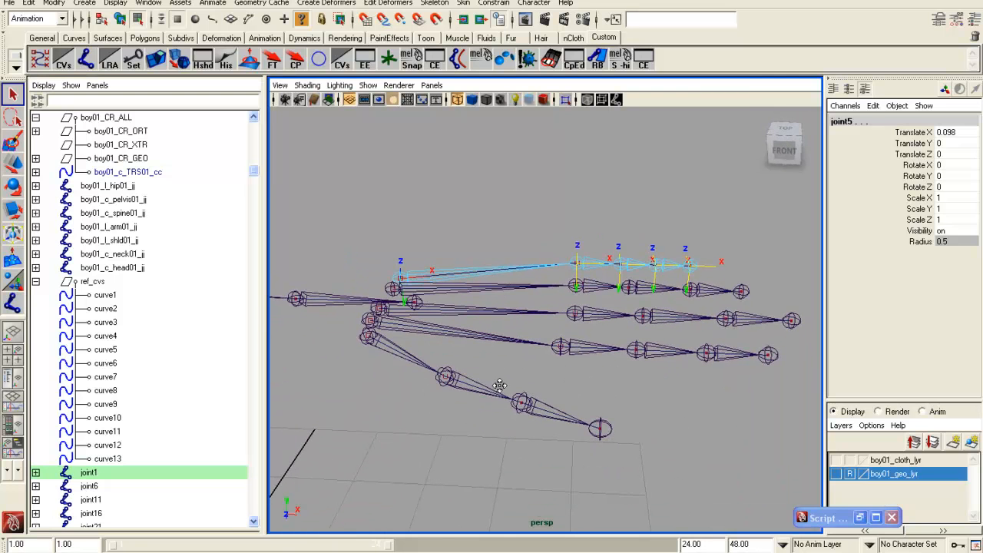
{"action": "left_click", "coordinate": [411, 369]}
{"action": "left_click", "coordinate": [394, 361]}
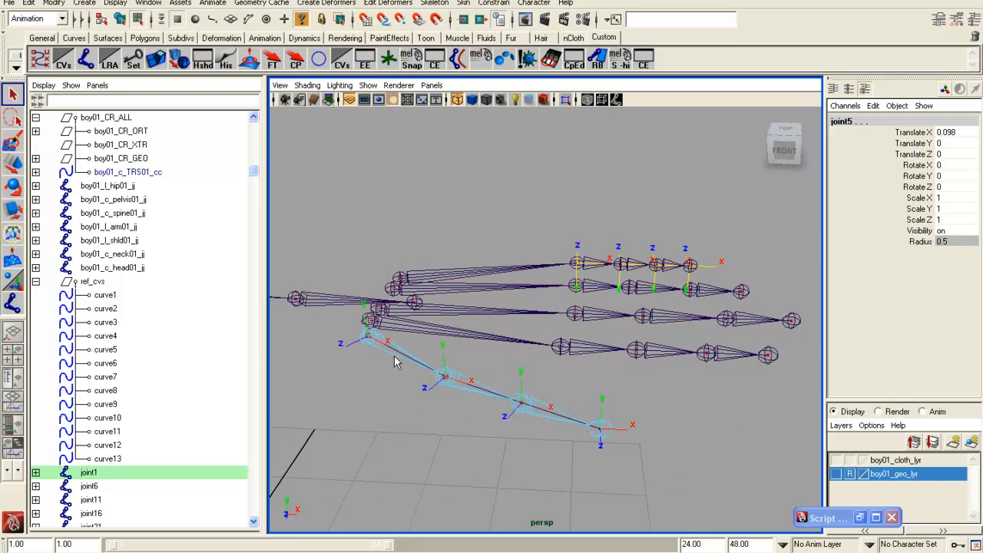
{"action": "left_click_drag", "start_coordinate": [400, 367], "coordinate": [542, 394], "text": "alt"}
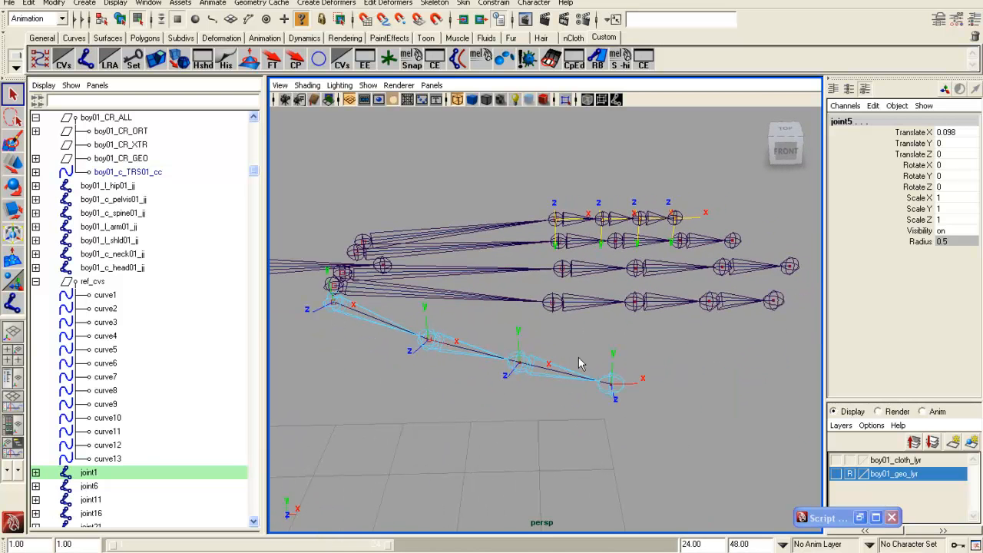
- Flip the local rotation axes of the four thumb joints, joint24 back to joint21, about X so Y and Z reverse
{"action": "left_click", "coordinate": [615, 376]}
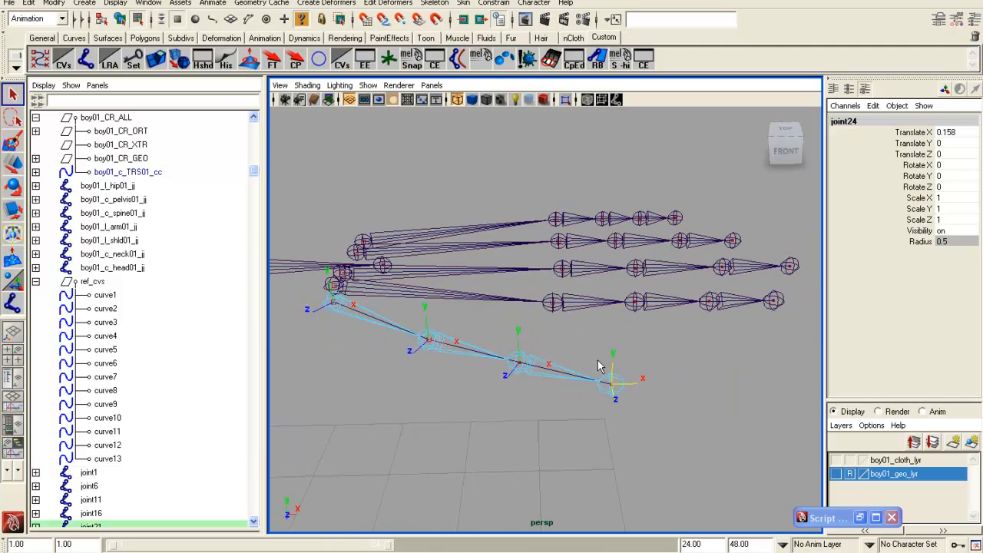
{"action": "left_click", "coordinate": [518, 351], "text": "shift"}
{"action": "left_click", "coordinate": [431, 332], "text": "shift"}
{"action": "left_click", "coordinate": [332, 301], "text": "shift"}
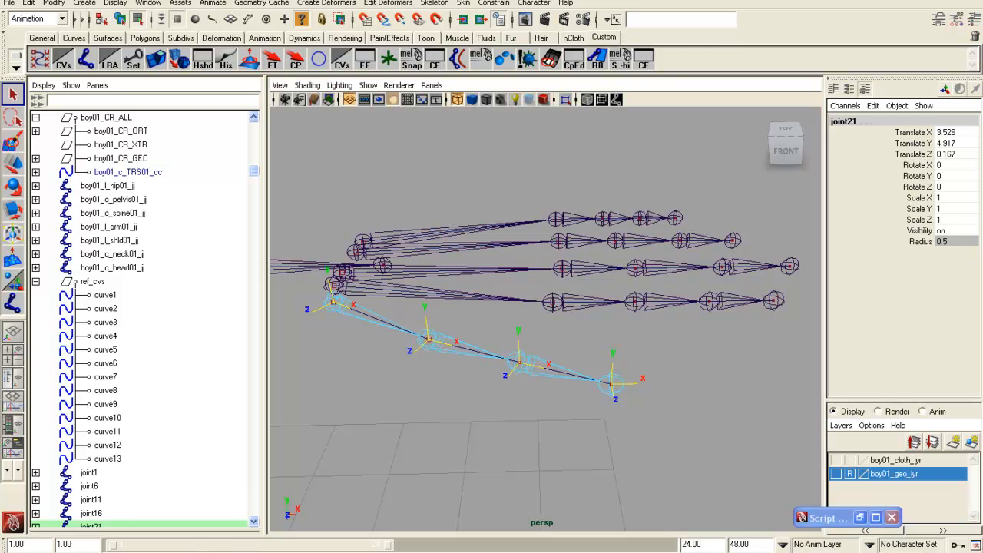
{"action": "key", "text": "g"}
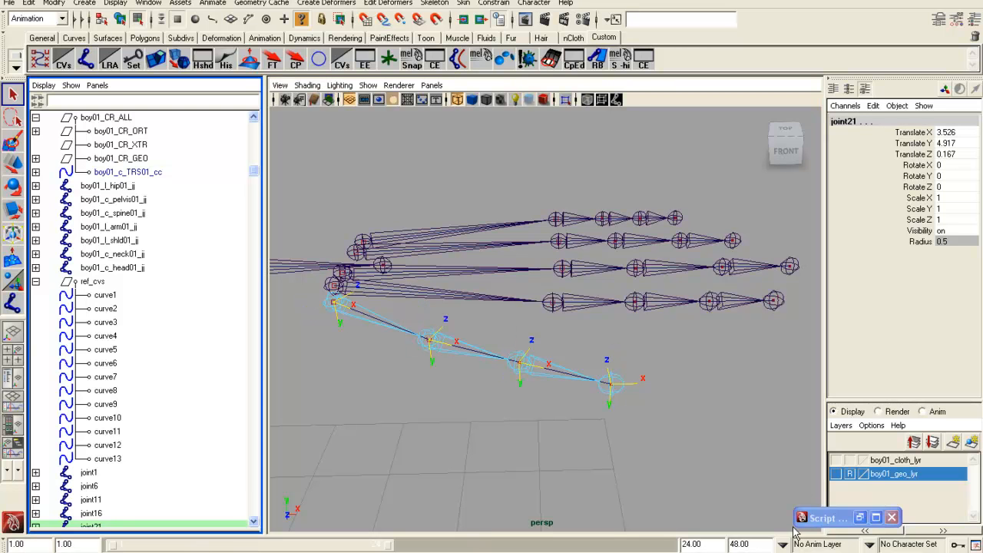
- Show the boy01_geo_lyr mesh and rotate the thumb joints' axes about X to follow the thumb's bend, returning to object mode
{"action": "left_click", "coordinate": [836, 474]}
{"action": "left_click_drag", "start_coordinate": [583, 447], "coordinate": [562, 432], "text": "alt"}
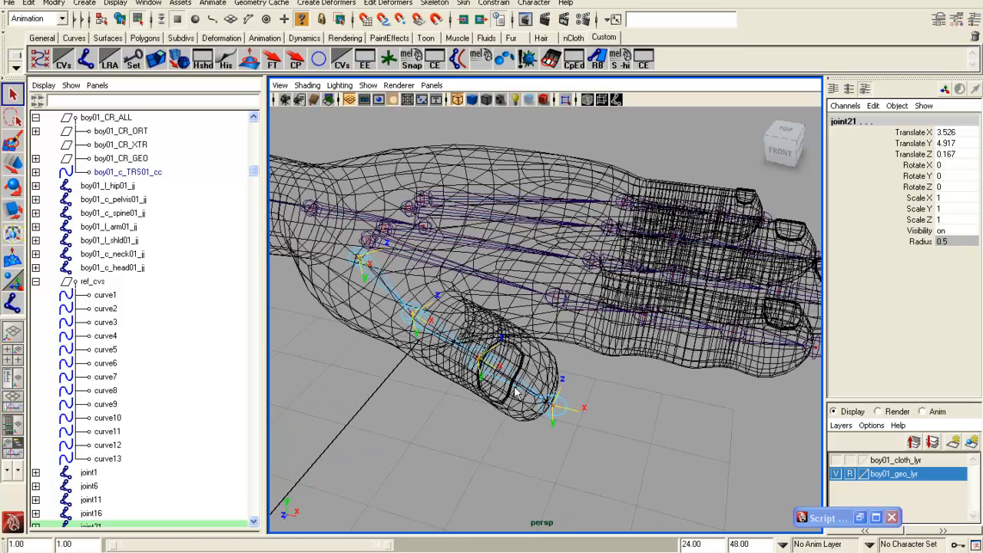
{"action": "key", "text": "e"}
{"action": "left_click_drag", "start_coordinate": [308, 264], "coordinate": [503, 316], "text": "alt"}
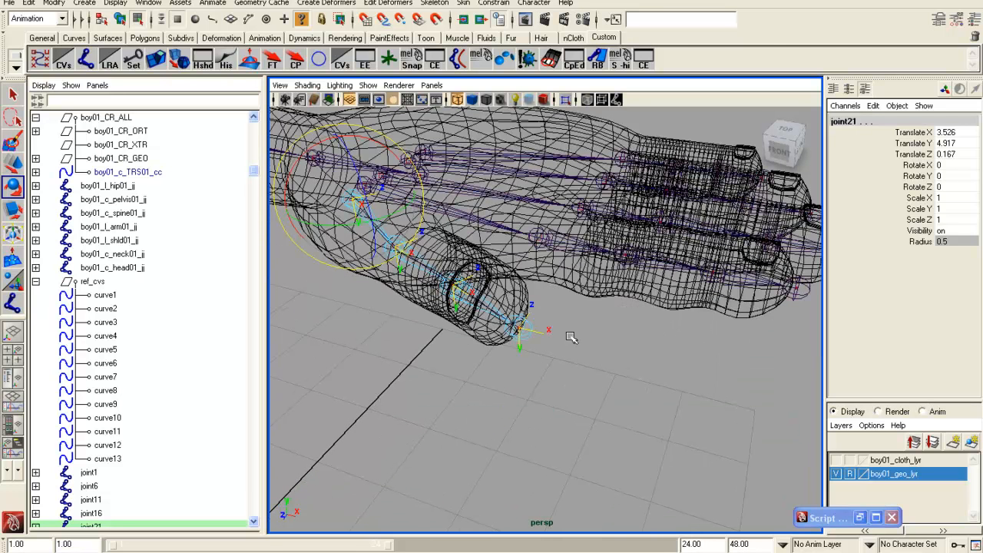
{"action": "left_click_drag", "start_coordinate": [296, 171], "coordinate": [278, 234]}
{"action": "left_click_drag", "start_coordinate": [400, 224], "coordinate": [460, 236], "text": "alt"}
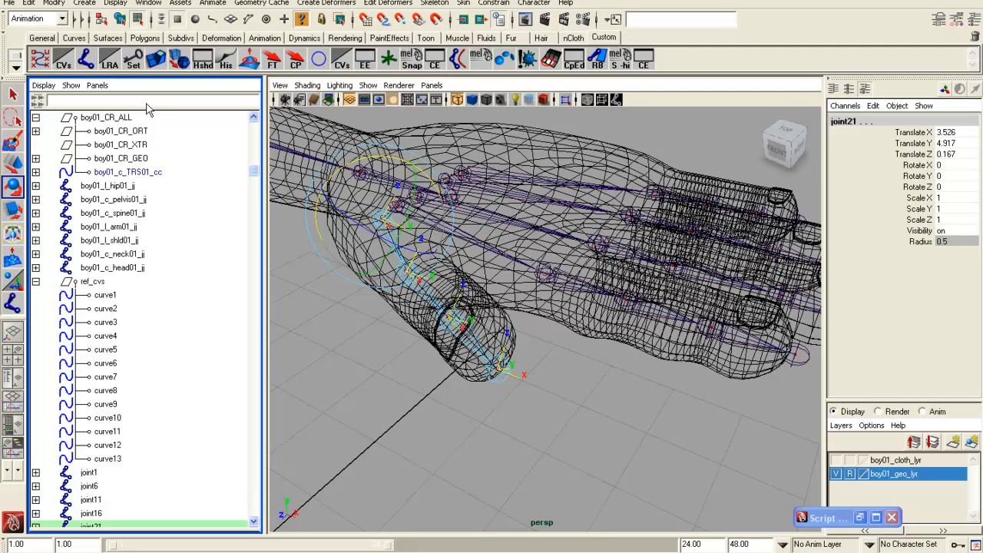
{"action": "left_click", "coordinate": [118, 21]}
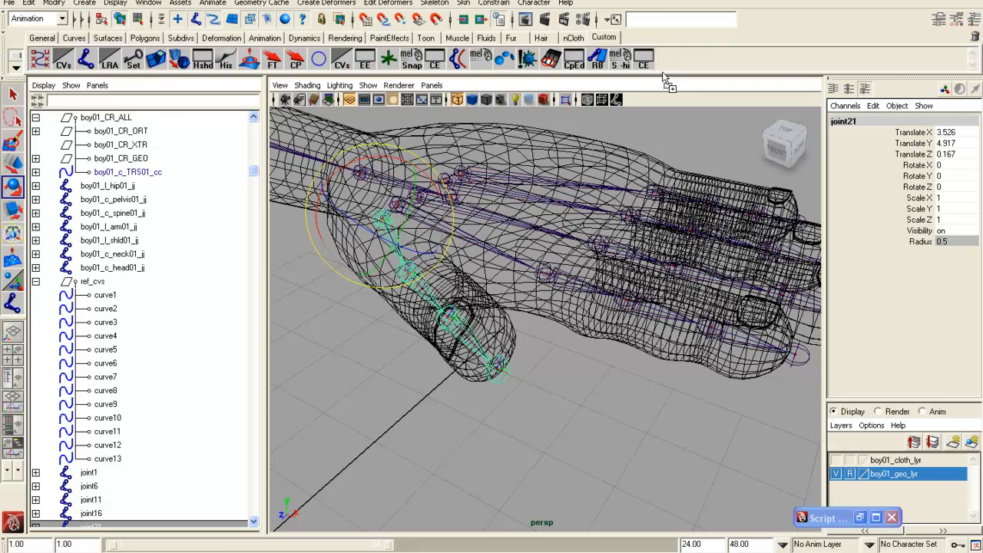
- Select the whole thumb joint hierarchy from joint21 down to joint24
{"action": "middle_click_drag", "start_coordinate": [205, 449], "coordinate": [202, 507]}
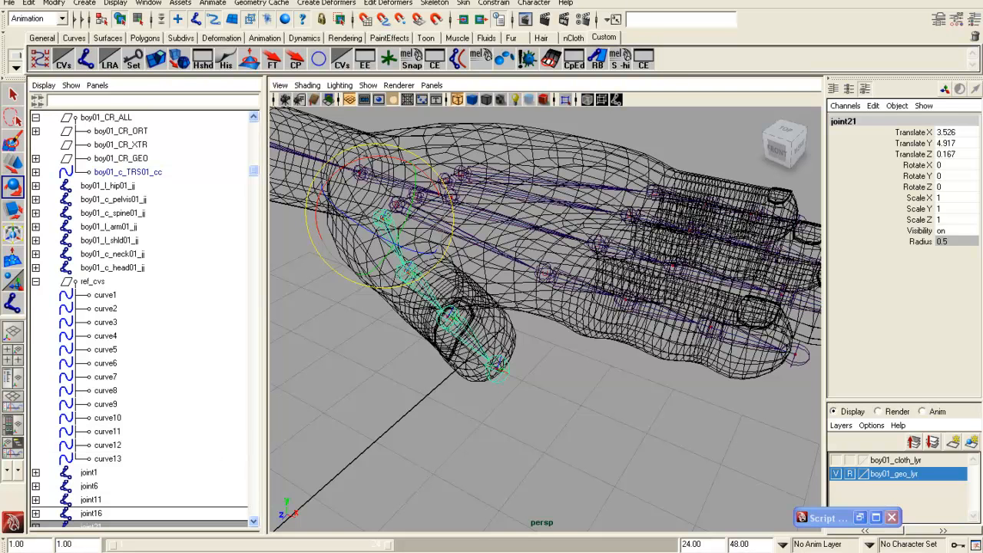
{"action": "left_click", "coordinate": [347, 476]}
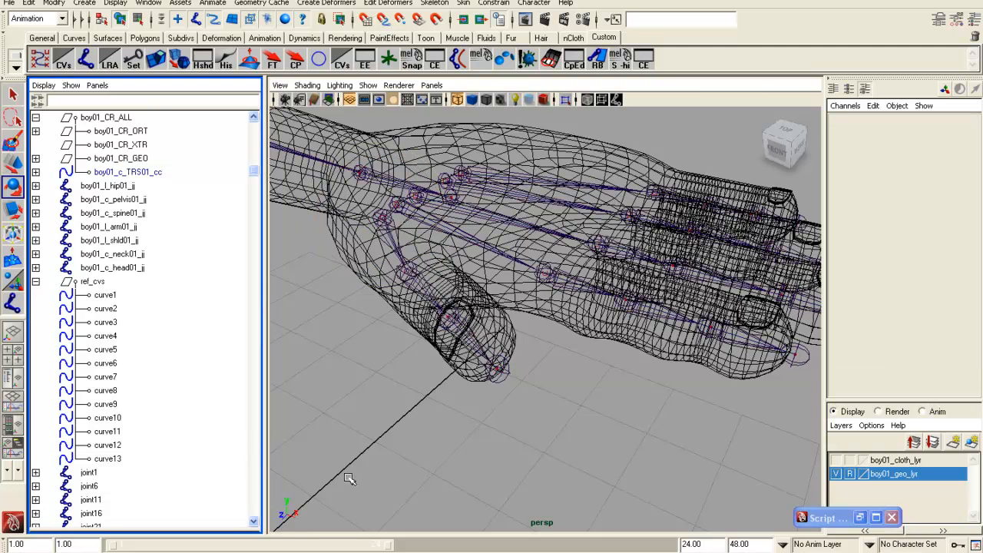
{"action": "left_click", "coordinate": [389, 231]}
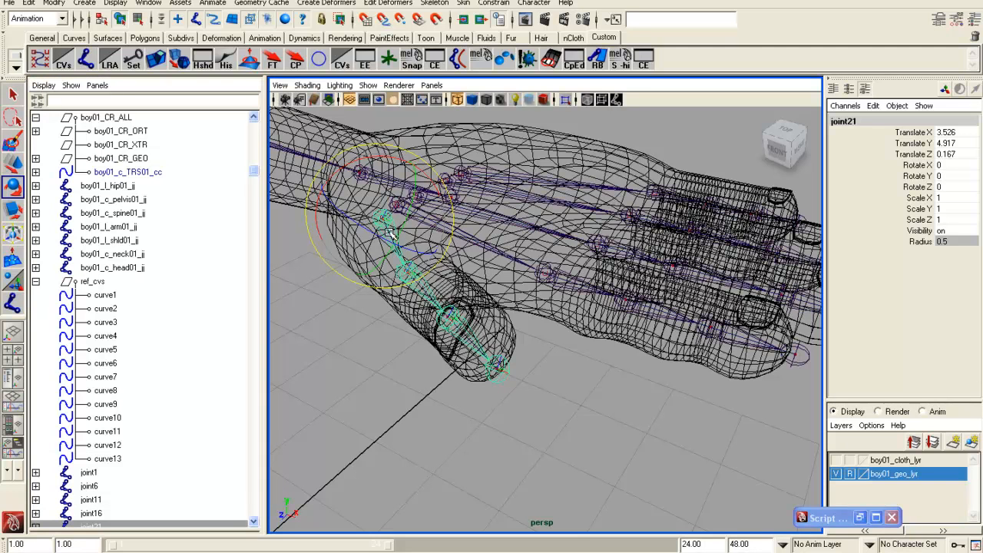
{"action": "left_click", "coordinate": [620, 65]}
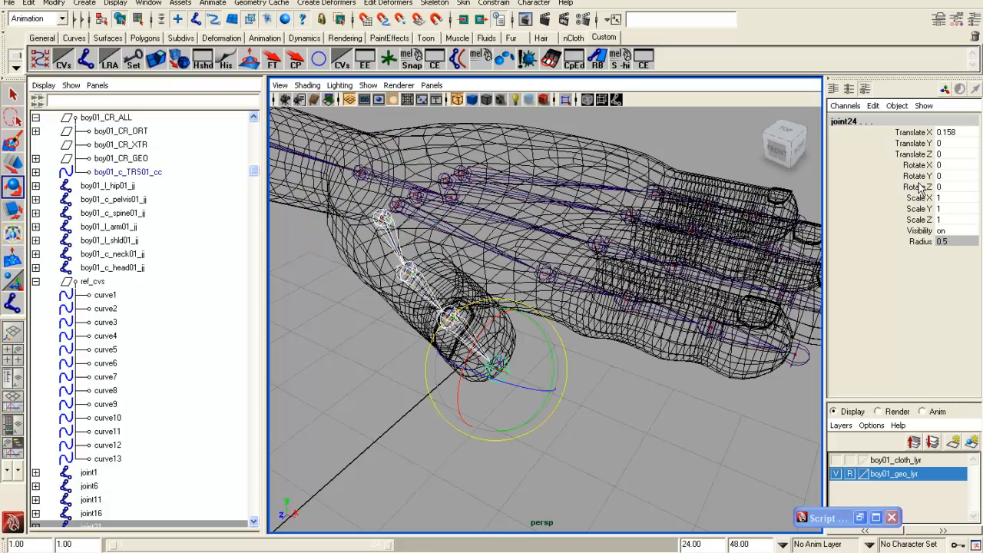
- Try rotating all the thumb joints together about Z, starting with about 32.2 degrees, and undo the test rotations
{"action": "left_click", "coordinate": [917, 186]}
{"action": "middle_click_drag", "start_coordinate": [659, 294], "coordinate": [520, 289]}
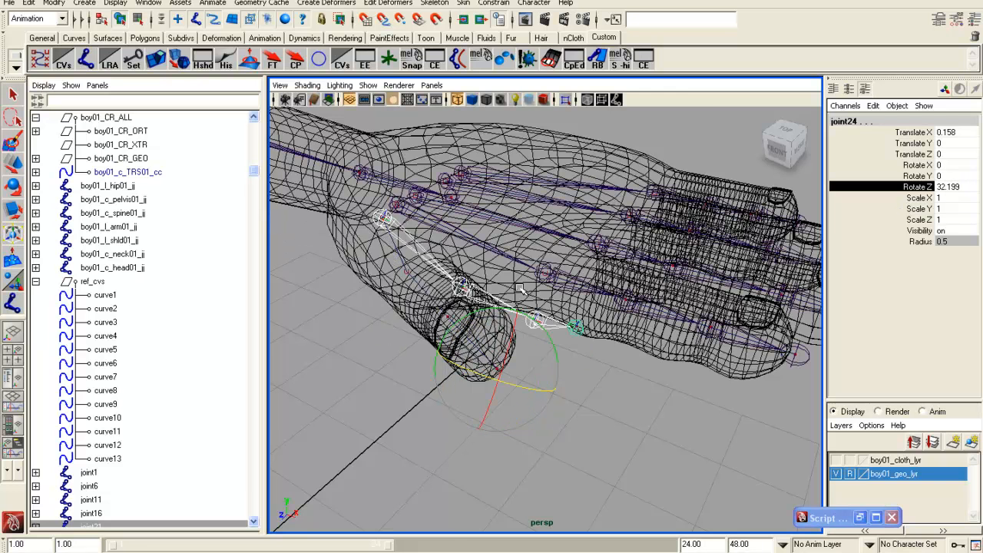
{"action": "left_click_drag", "start_coordinate": [620, 352], "coordinate": [630, 333], "text": "alt"}
{"action": "mouse_move", "coordinate": [722, 315]}
{"action": "middle_mouse_down"}
{"action": "mouse_move", "coordinate": [629, 316]}
{"action": "mouse_move", "coordinate": [815, 319]}
{"action": "mouse_move", "coordinate": [705, 311]}
{"action": "middle_mouse_up"}
{"action": "key", "text": "z"}
{"action": "key", "text": "z"}
- Select joint1, the root of the left pinky chain, and expand its whole joint hierarchy
{"action": "key", "text": "bracketleft"}
{"action": "key", "text": "bracketleft"}
{"action": "key", "text": "bracketleft"}
{"action": "key", "text": "bracketleft"}
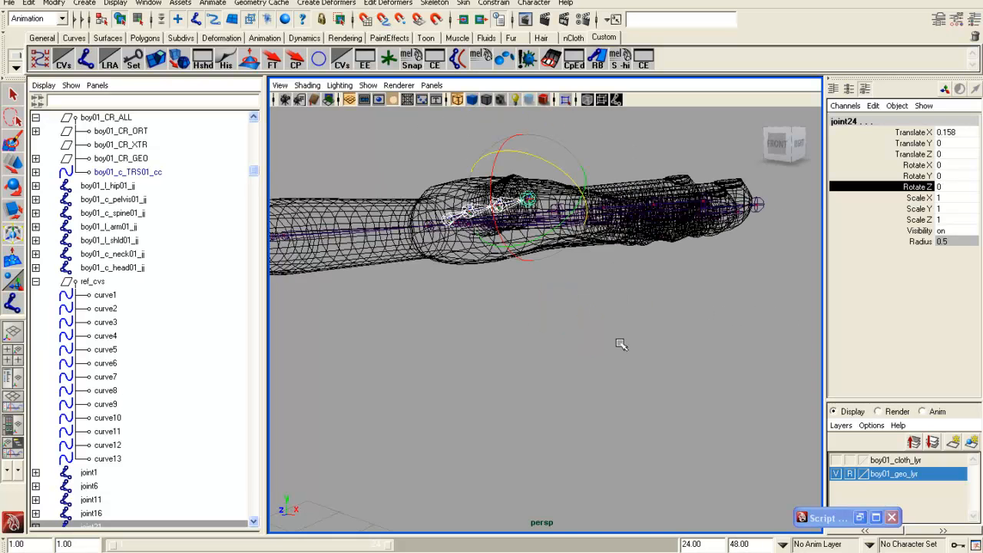
{"action": "key", "text": "bracketleft"}
{"action": "key", "text": "bracketleft"}
{"action": "key", "text": "bracketleft"}
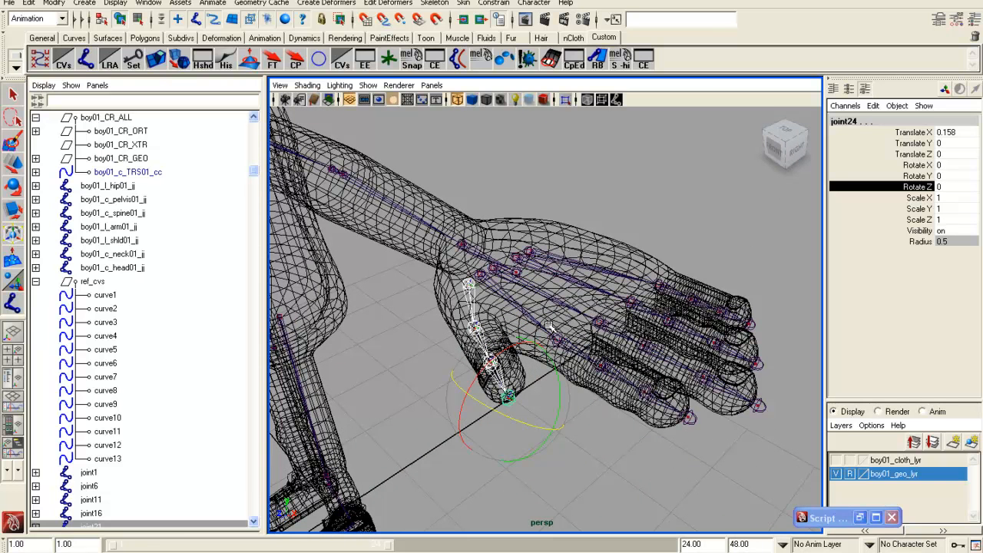
{"action": "left_click", "coordinate": [615, 274]}
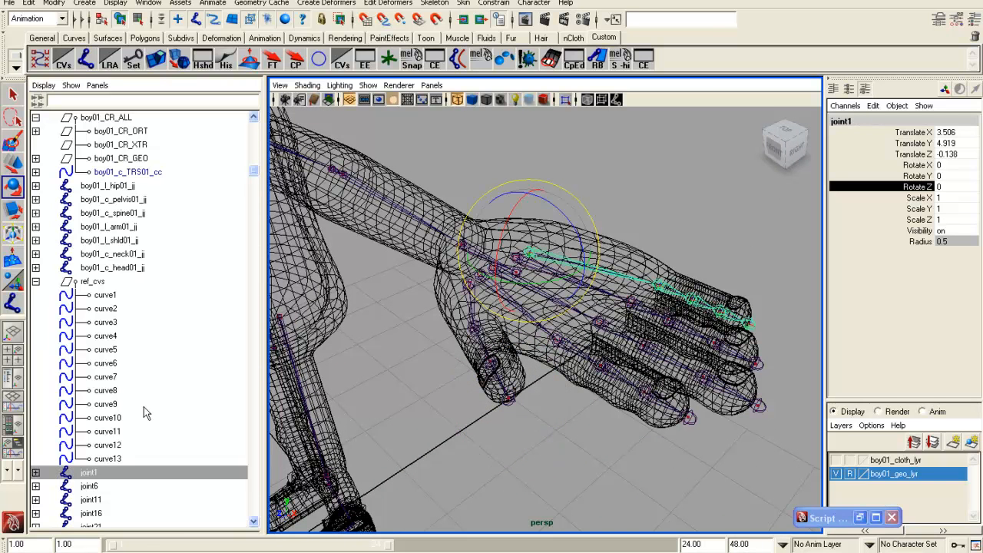
{"action": "scroll", "coordinate": [144, 406], "scroll_direction": "down", "scroll_amount": 5}
{"action": "left_click", "coordinate": [36, 404], "text": "shift"}
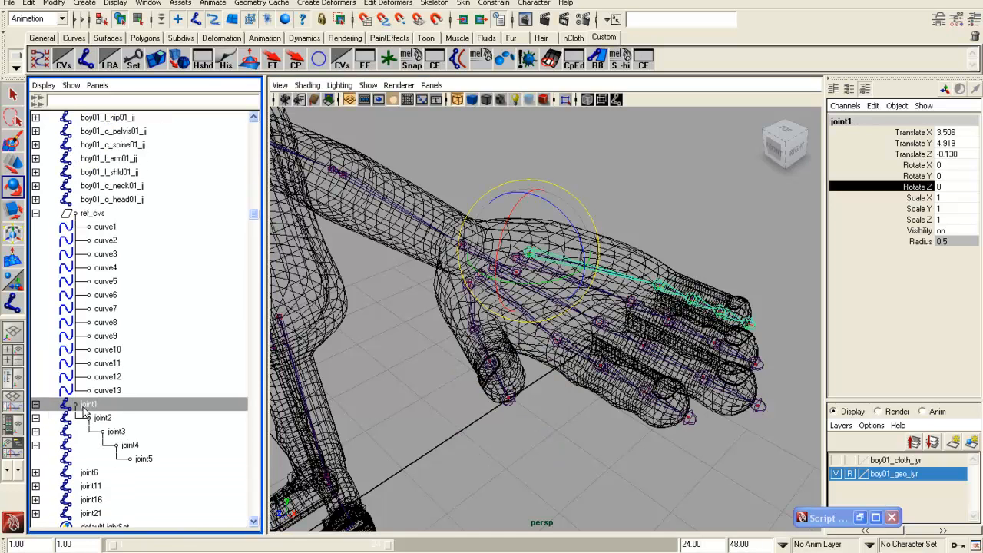
- Rename joint1 as boy01_l_pinkey01_jj, reusing the name of the boy01_l_hip01_jj joint as the pattern
{"action": "double_click", "coordinate": [83, 407]}
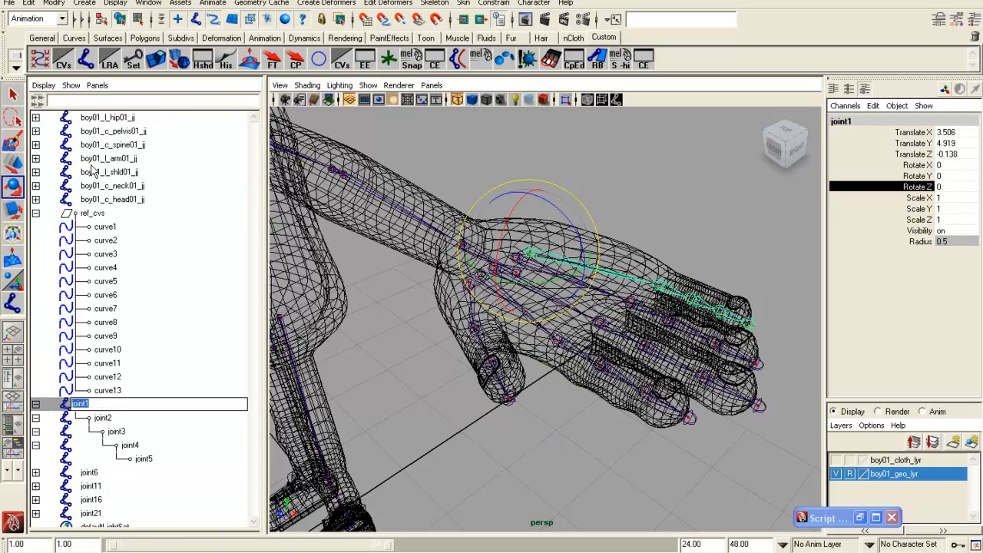
{"action": "left_click", "coordinate": [122, 119]}
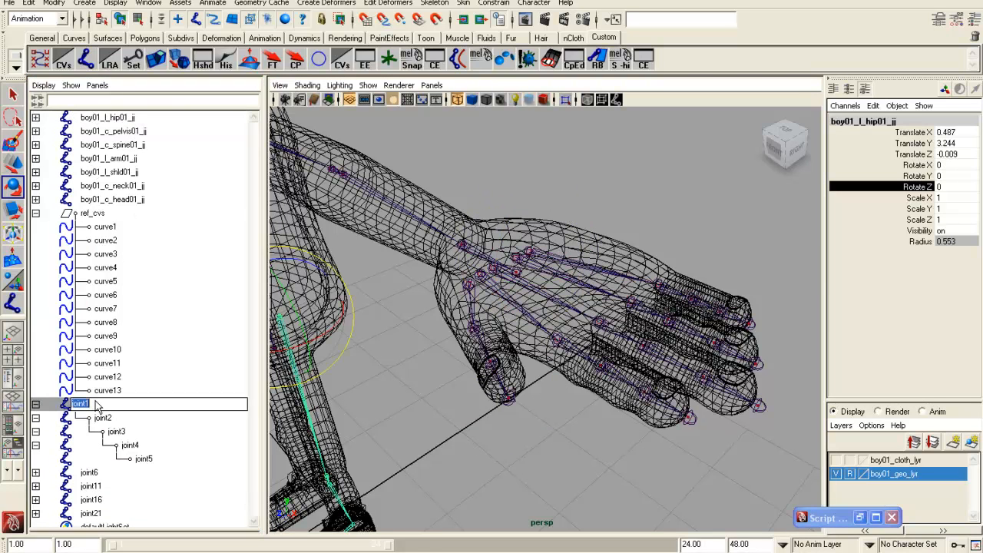
{"action": "type", "text": "boy01_l_hip01_jj"}
{"action": "left_click_drag", "start_coordinate": [106, 411], "coordinate": [112, 413]}
{"action": "type", "text": "pinke"}
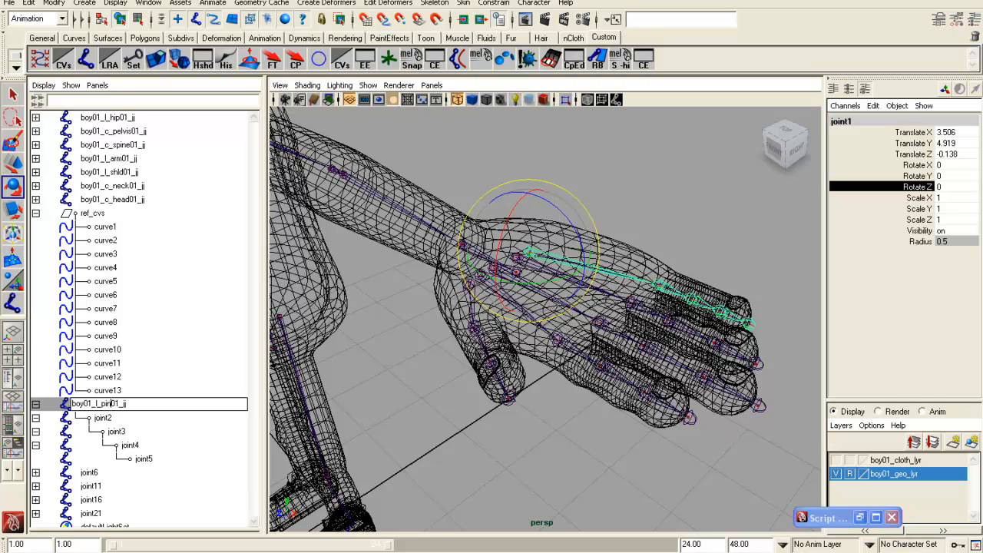
{"action": "key", "text": "Return"}
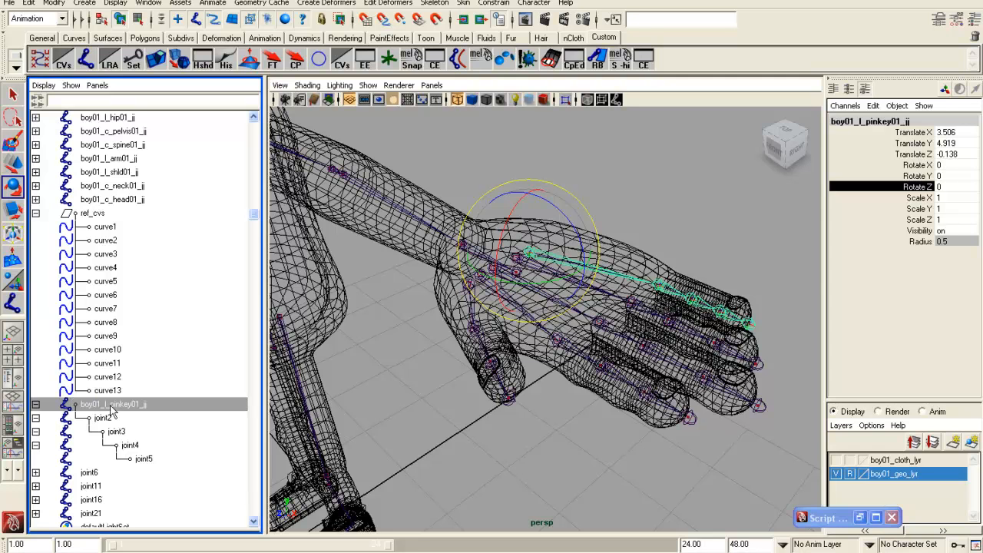
- Try rotating the pinky root joint and joint6 together about Z by about 33.8 degrees, undo the rotation and clear the selection
{"action": "left_click_drag", "start_coordinate": [530, 451], "coordinate": [600, 330], "text": "alt"}
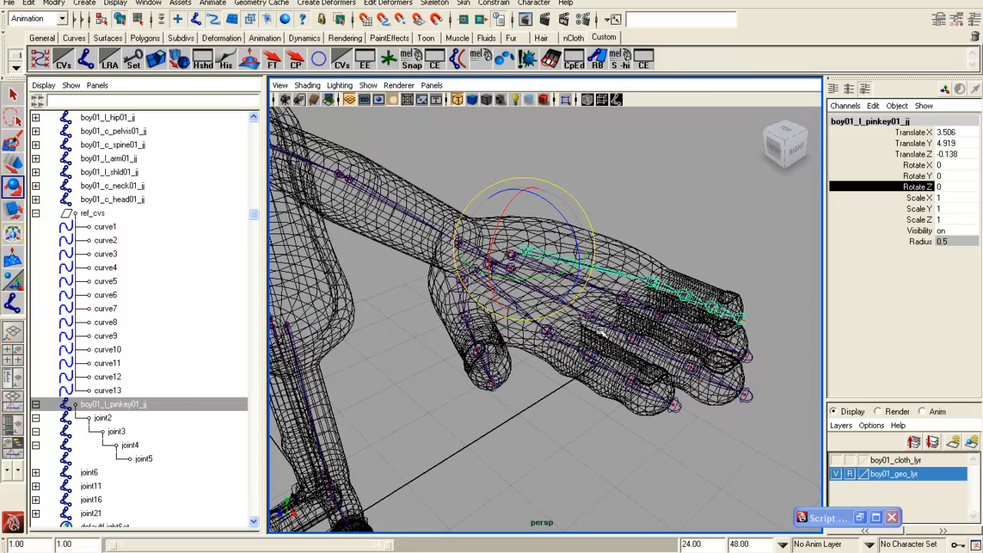
{"action": "left_click", "coordinate": [604, 292]}
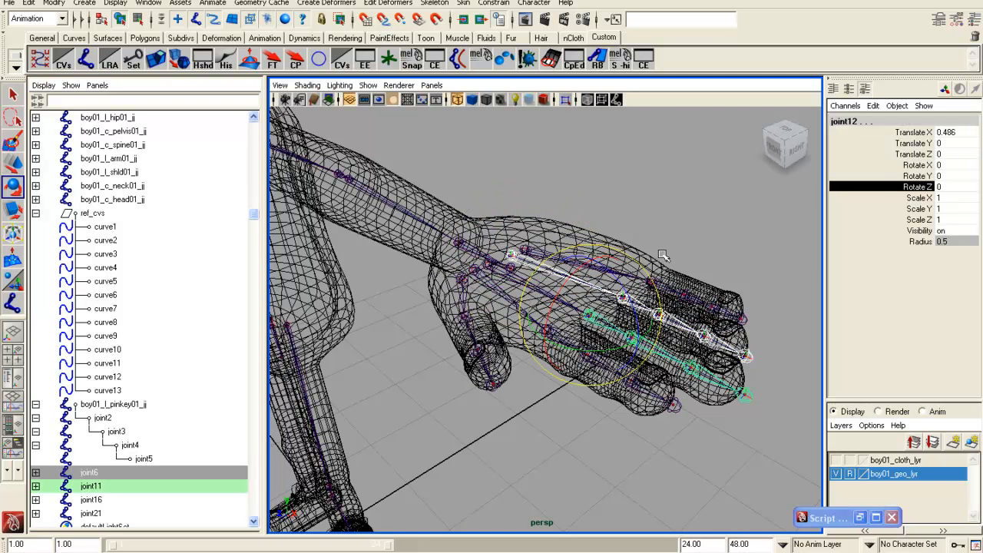
{"action": "left_click", "coordinate": [713, 239]}
{"action": "left_click", "coordinate": [614, 274]}
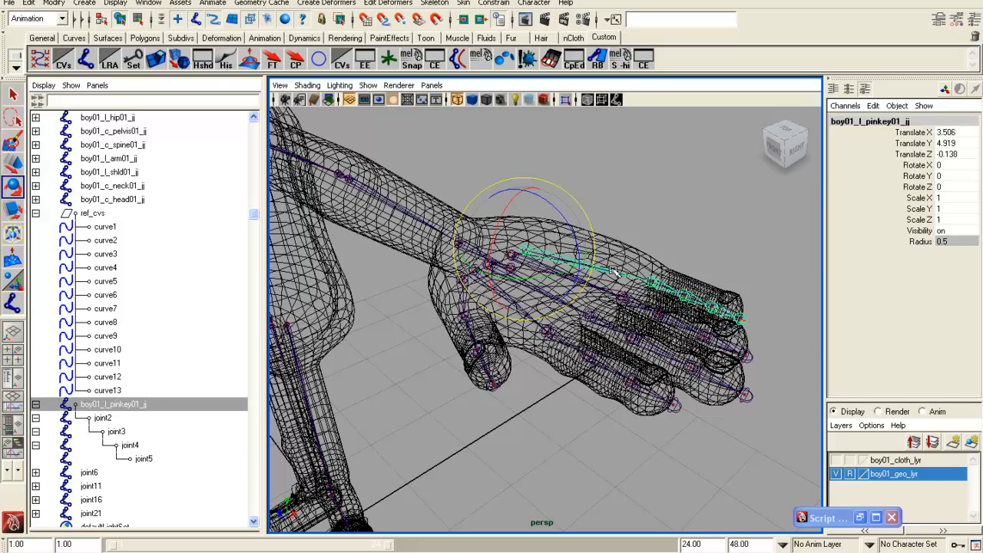
{"action": "left_click", "coordinate": [604, 288]}
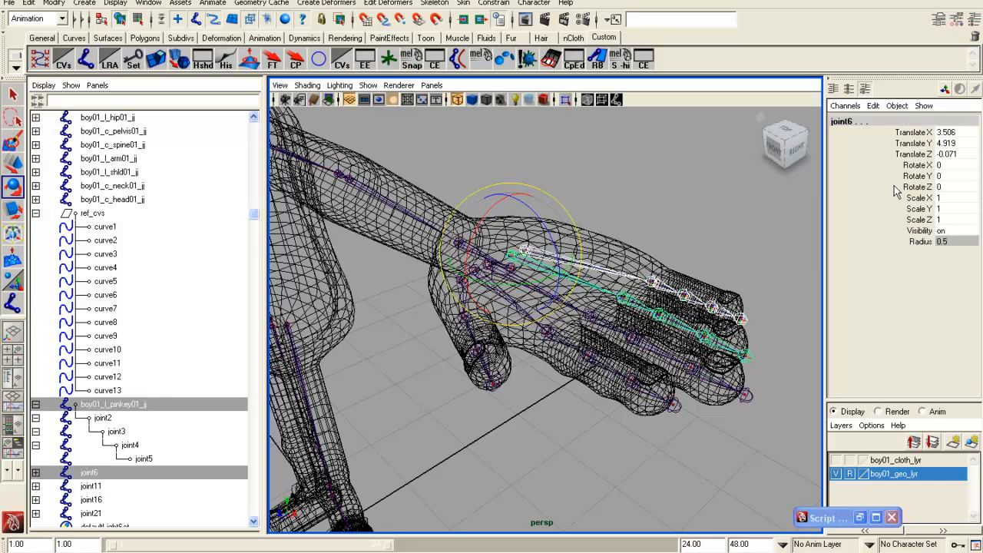
{"action": "middle_click_drag", "start_coordinate": [649, 240], "coordinate": [536, 223]}
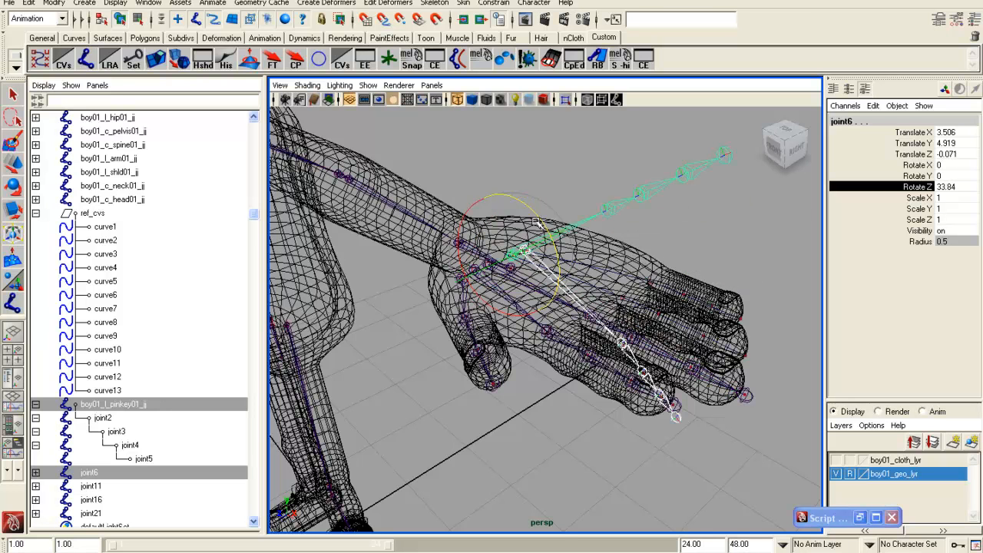
{"action": "left_click_drag", "start_coordinate": [616, 286], "coordinate": [614, 335], "text": "alt"}
{"action": "key", "text": "z"}
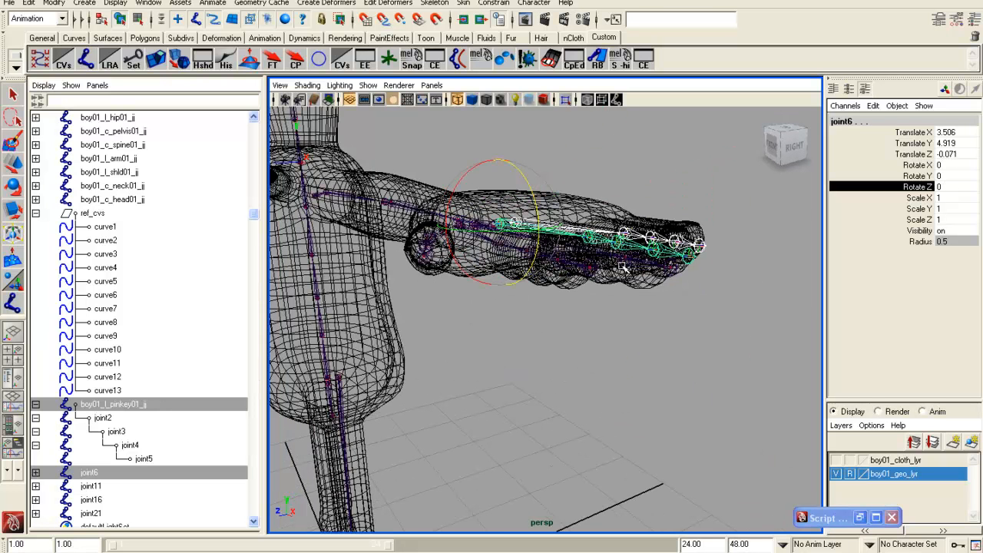
{"action": "left_click_drag", "start_coordinate": [555, 358], "coordinate": [623, 338], "text": "alt"}
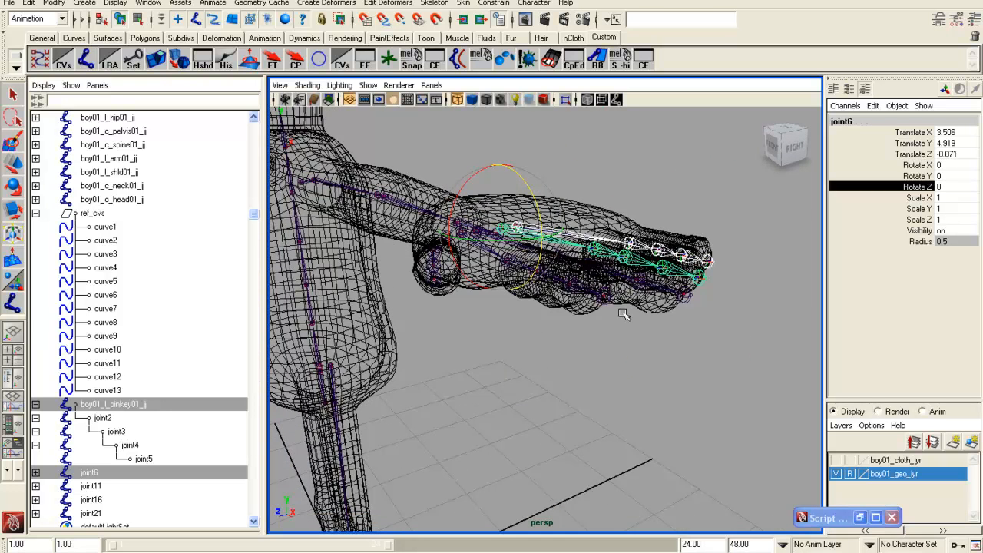
{"action": "left_click", "coordinate": [612, 384]}
{"action": "left_click_drag", "start_coordinate": [566, 353], "coordinate": [557, 345], "text": "alt"}
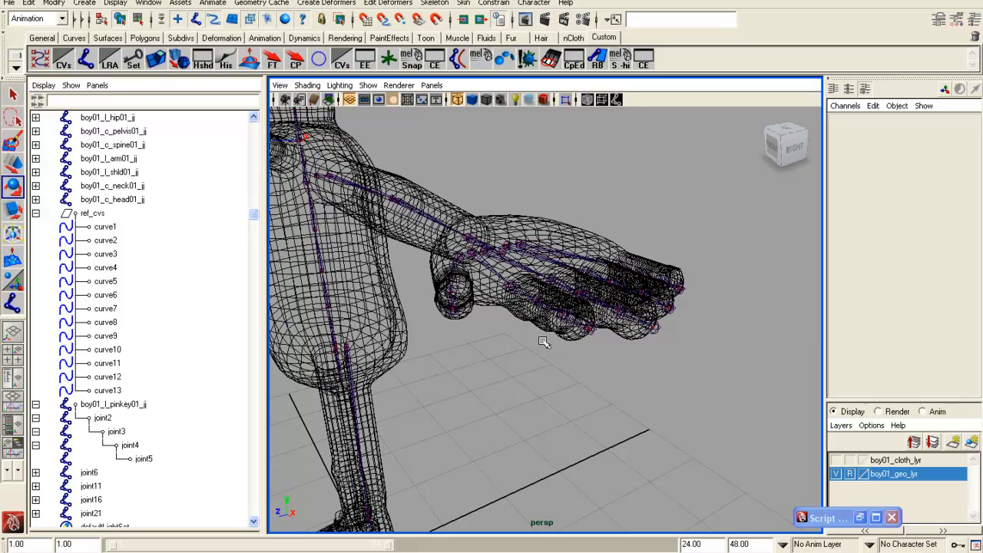